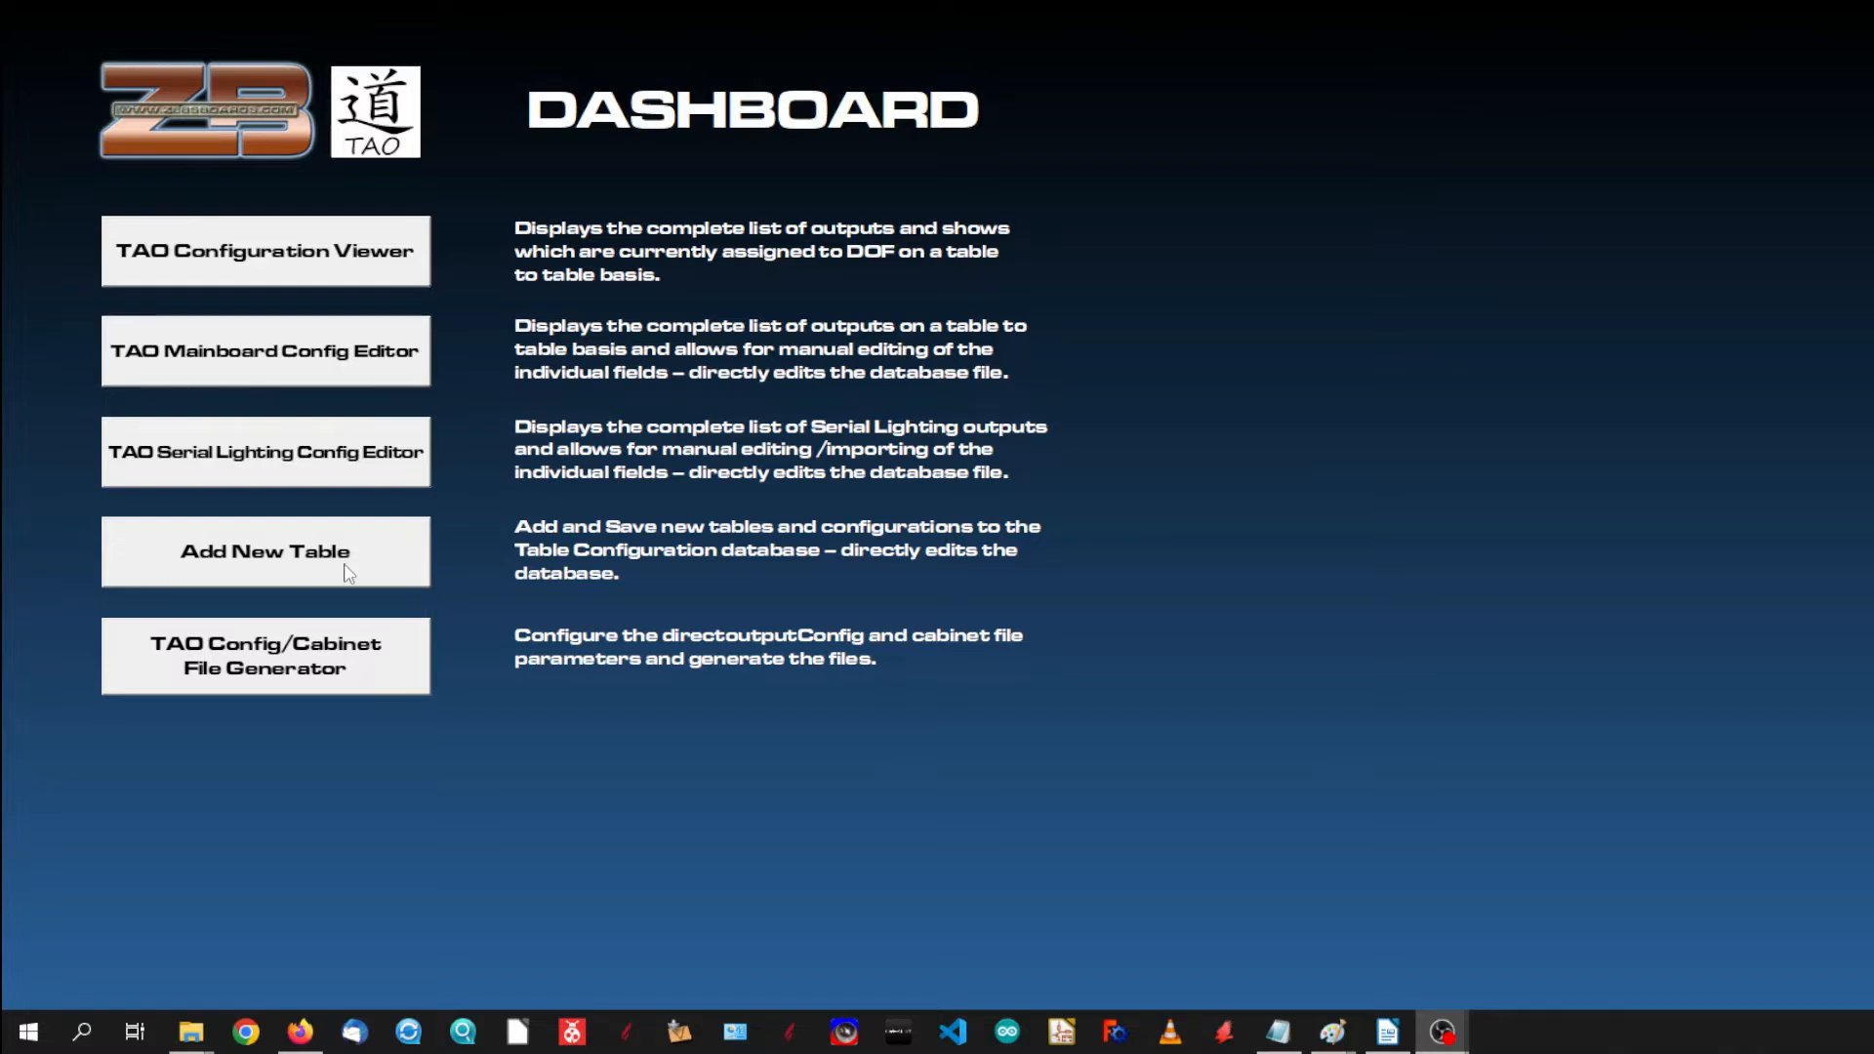
# - Open the TAO Config/Cabinet File Generator and set the playfield serial side strips option to YES
pyautogui.click(289, 671)
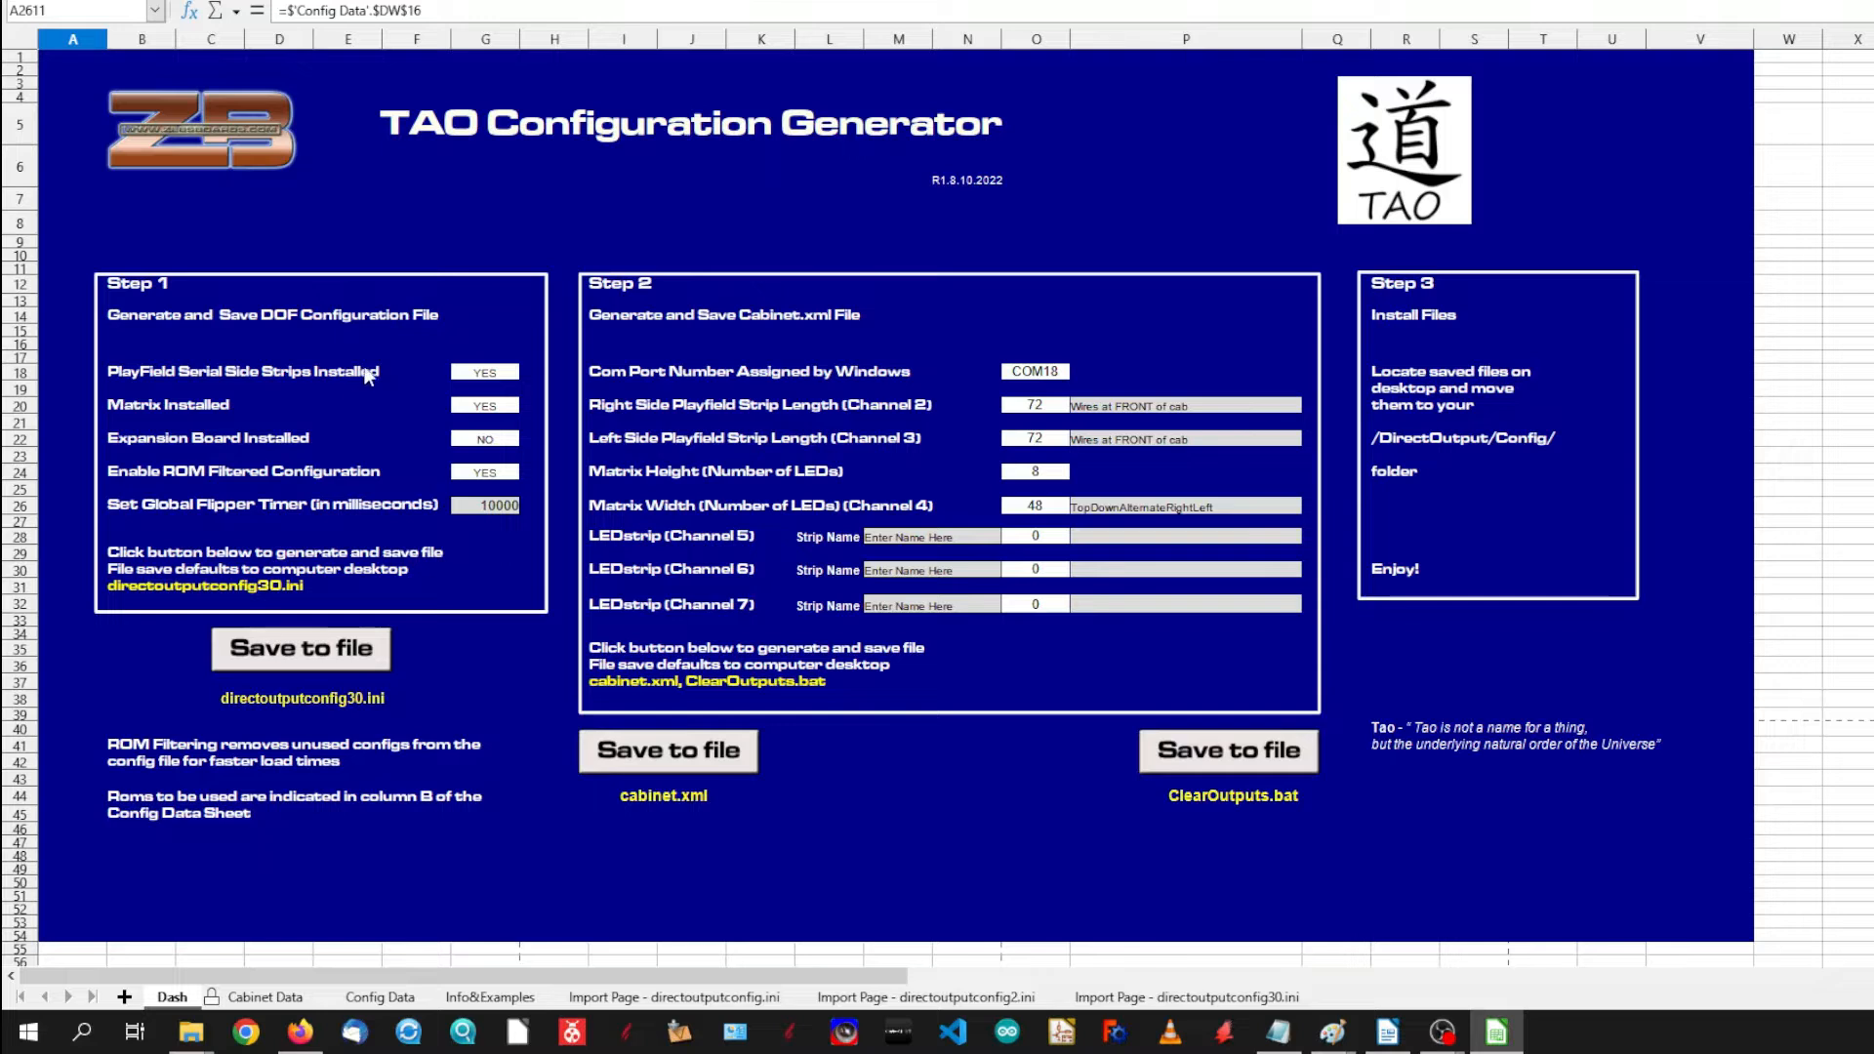
pyautogui.click(509, 377)
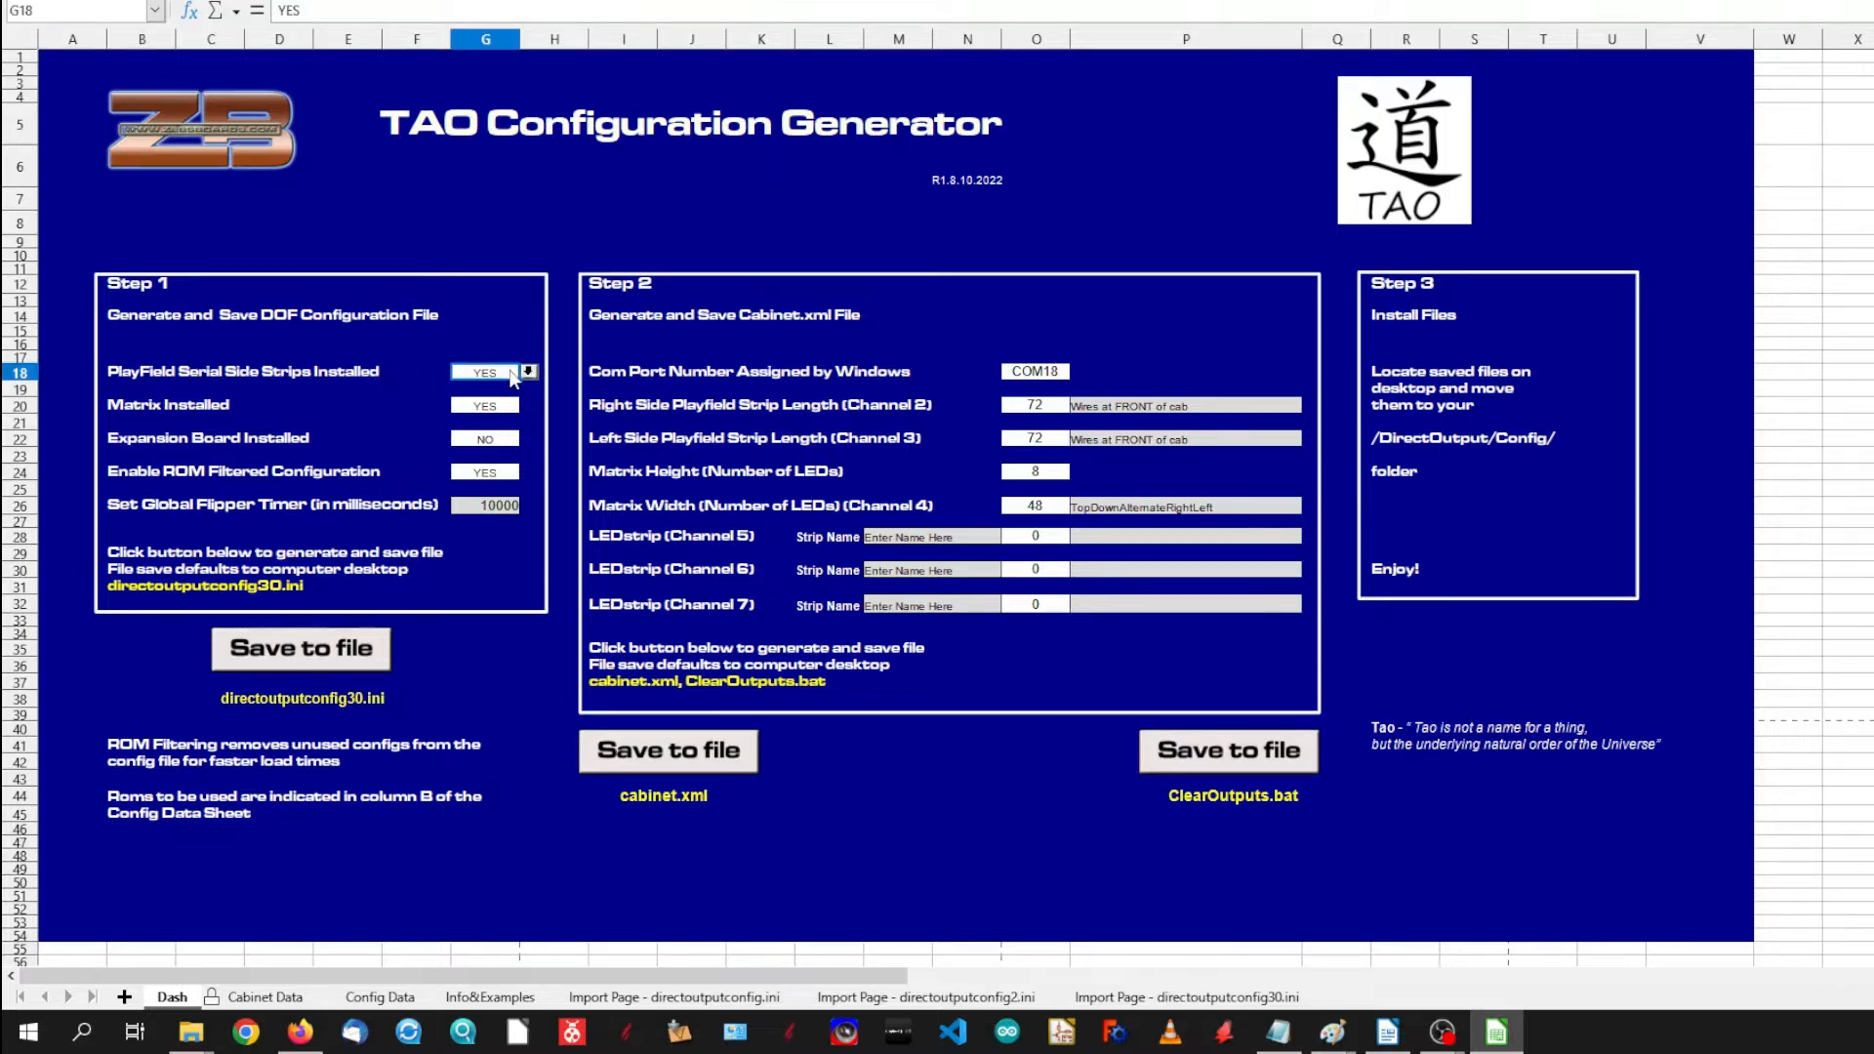
pyautogui.click(535, 376)
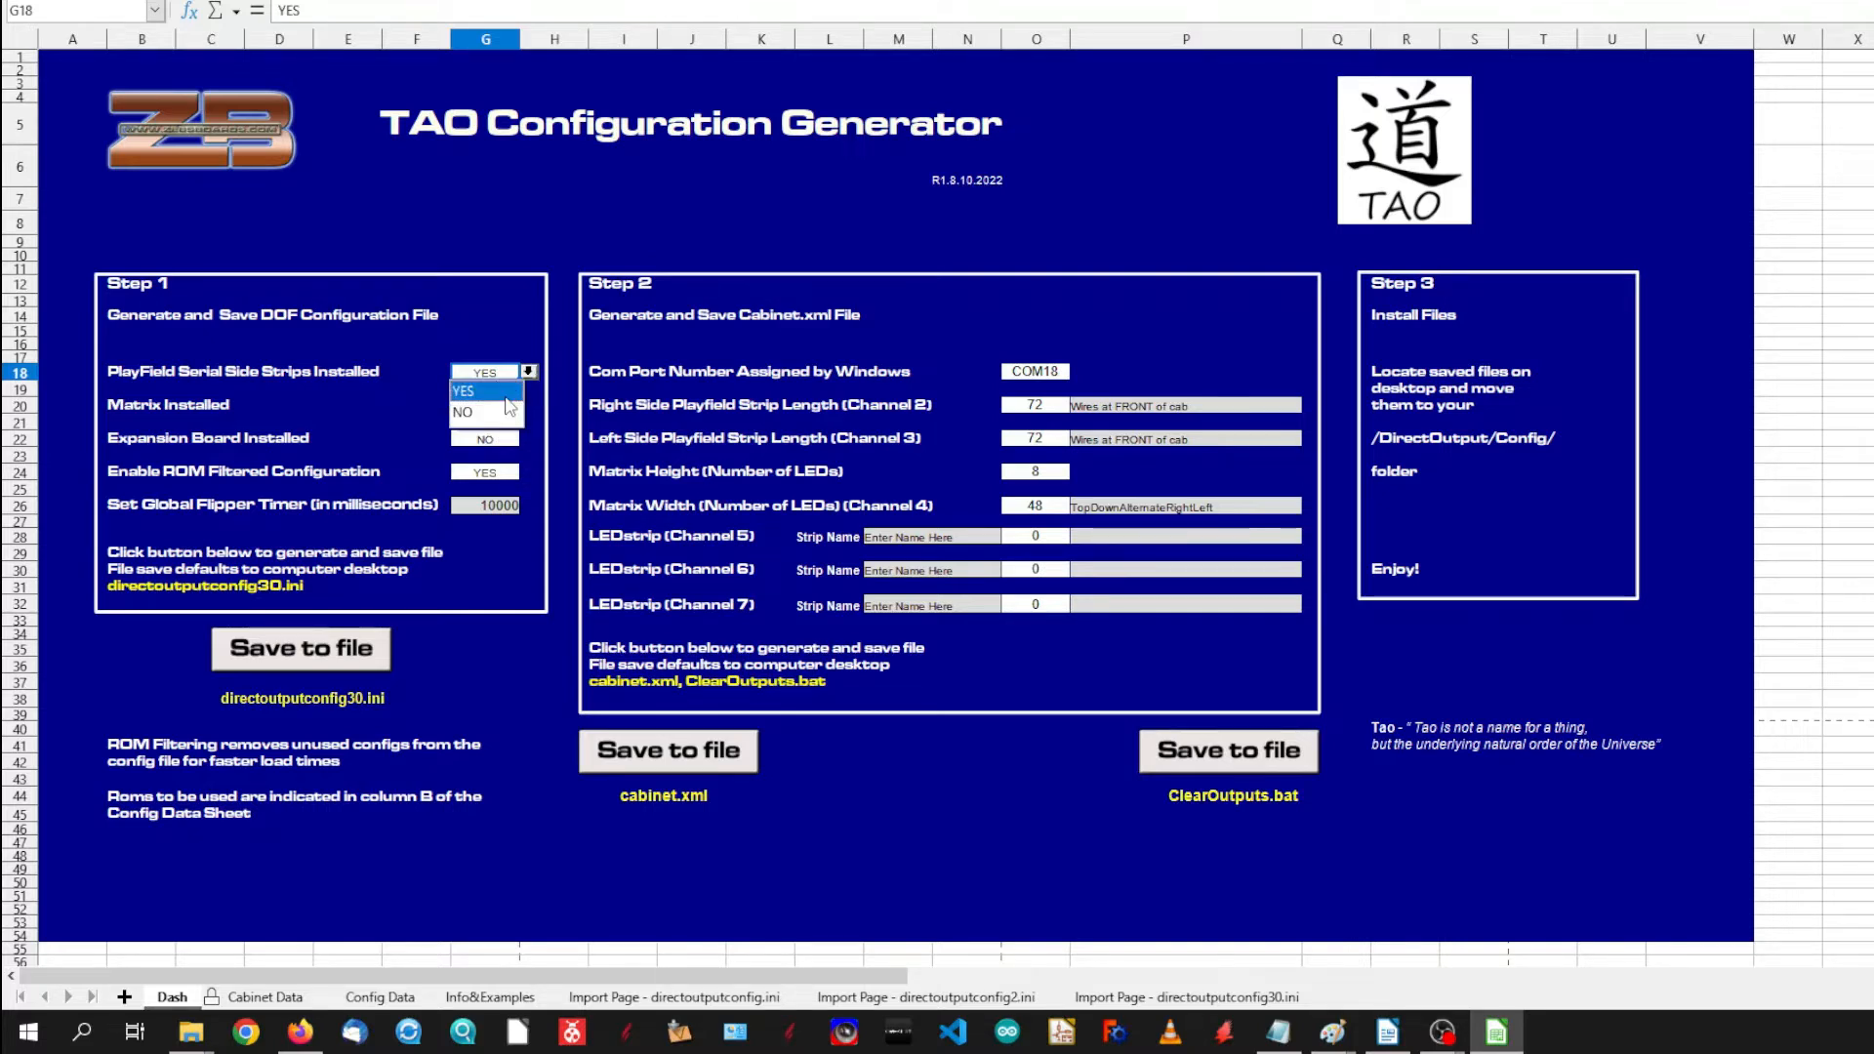
pyautogui.click(507, 397)
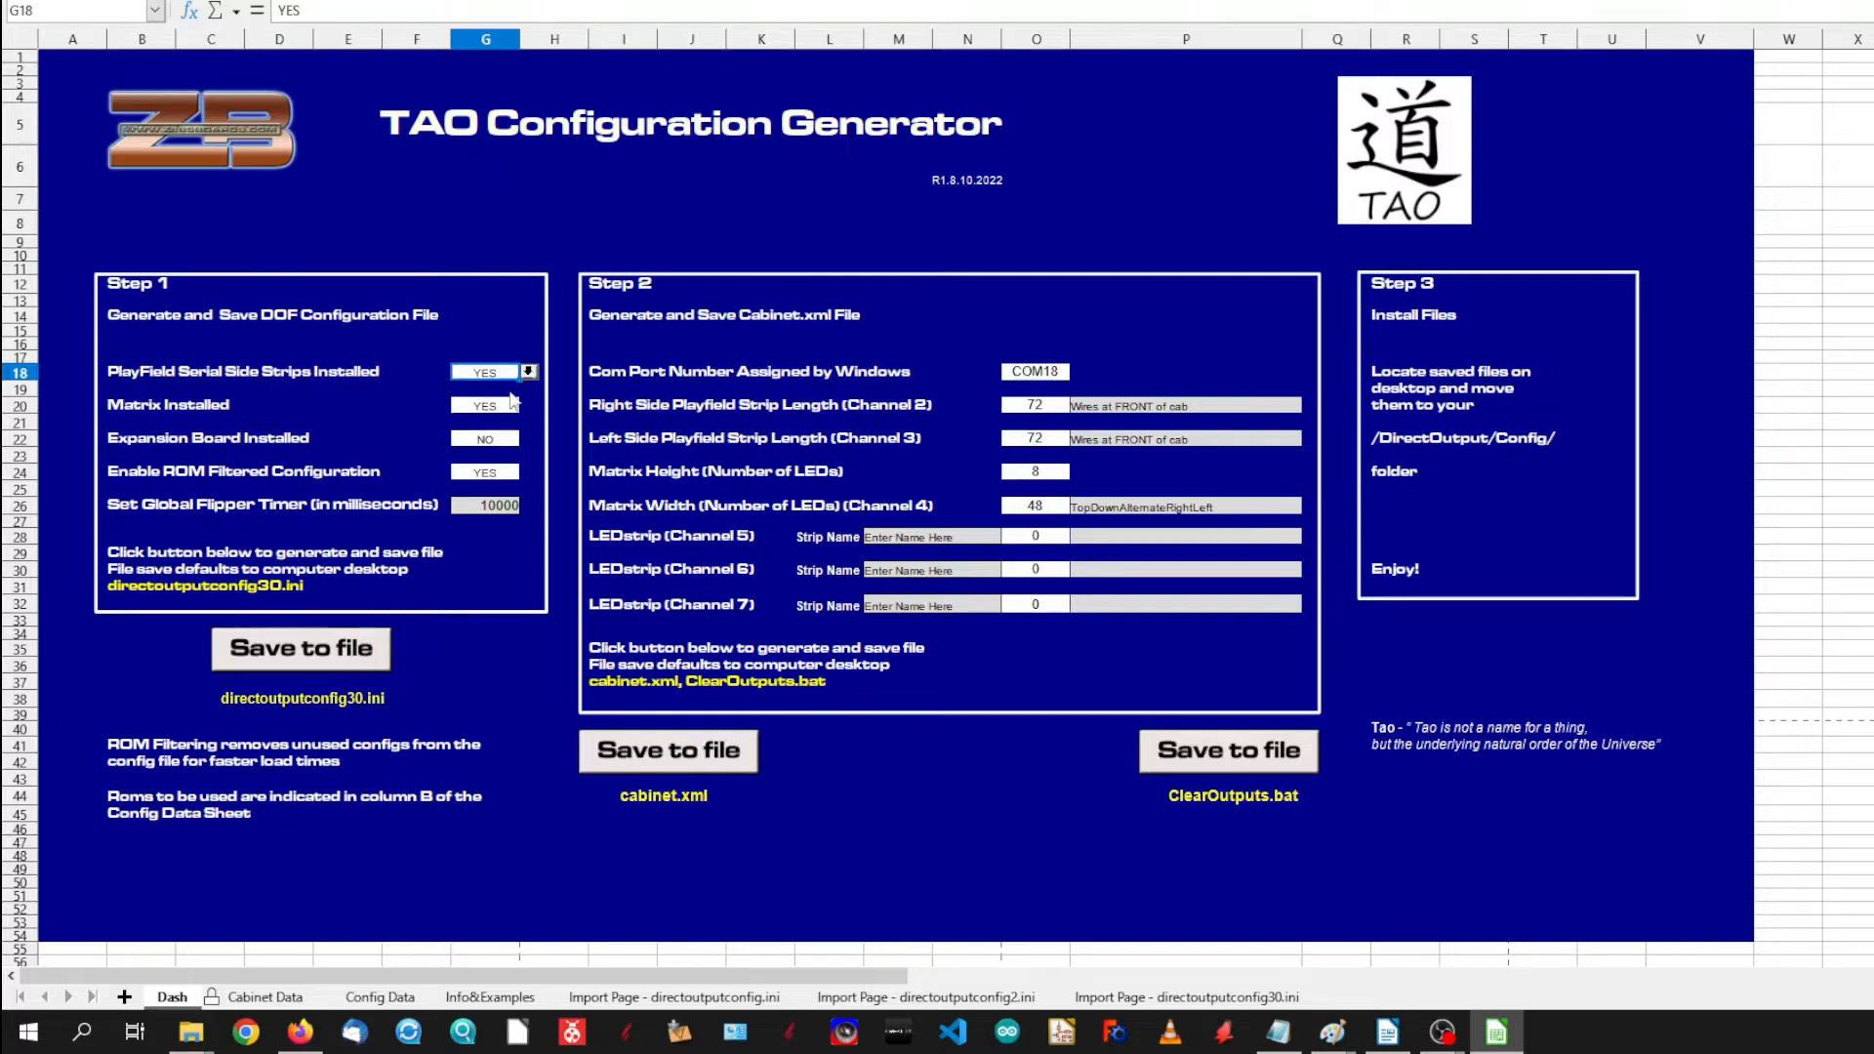
# - Review the available choices for the matrix, expansion board and ROM filtered configuration options in Step 1
pyautogui.click(509, 407)
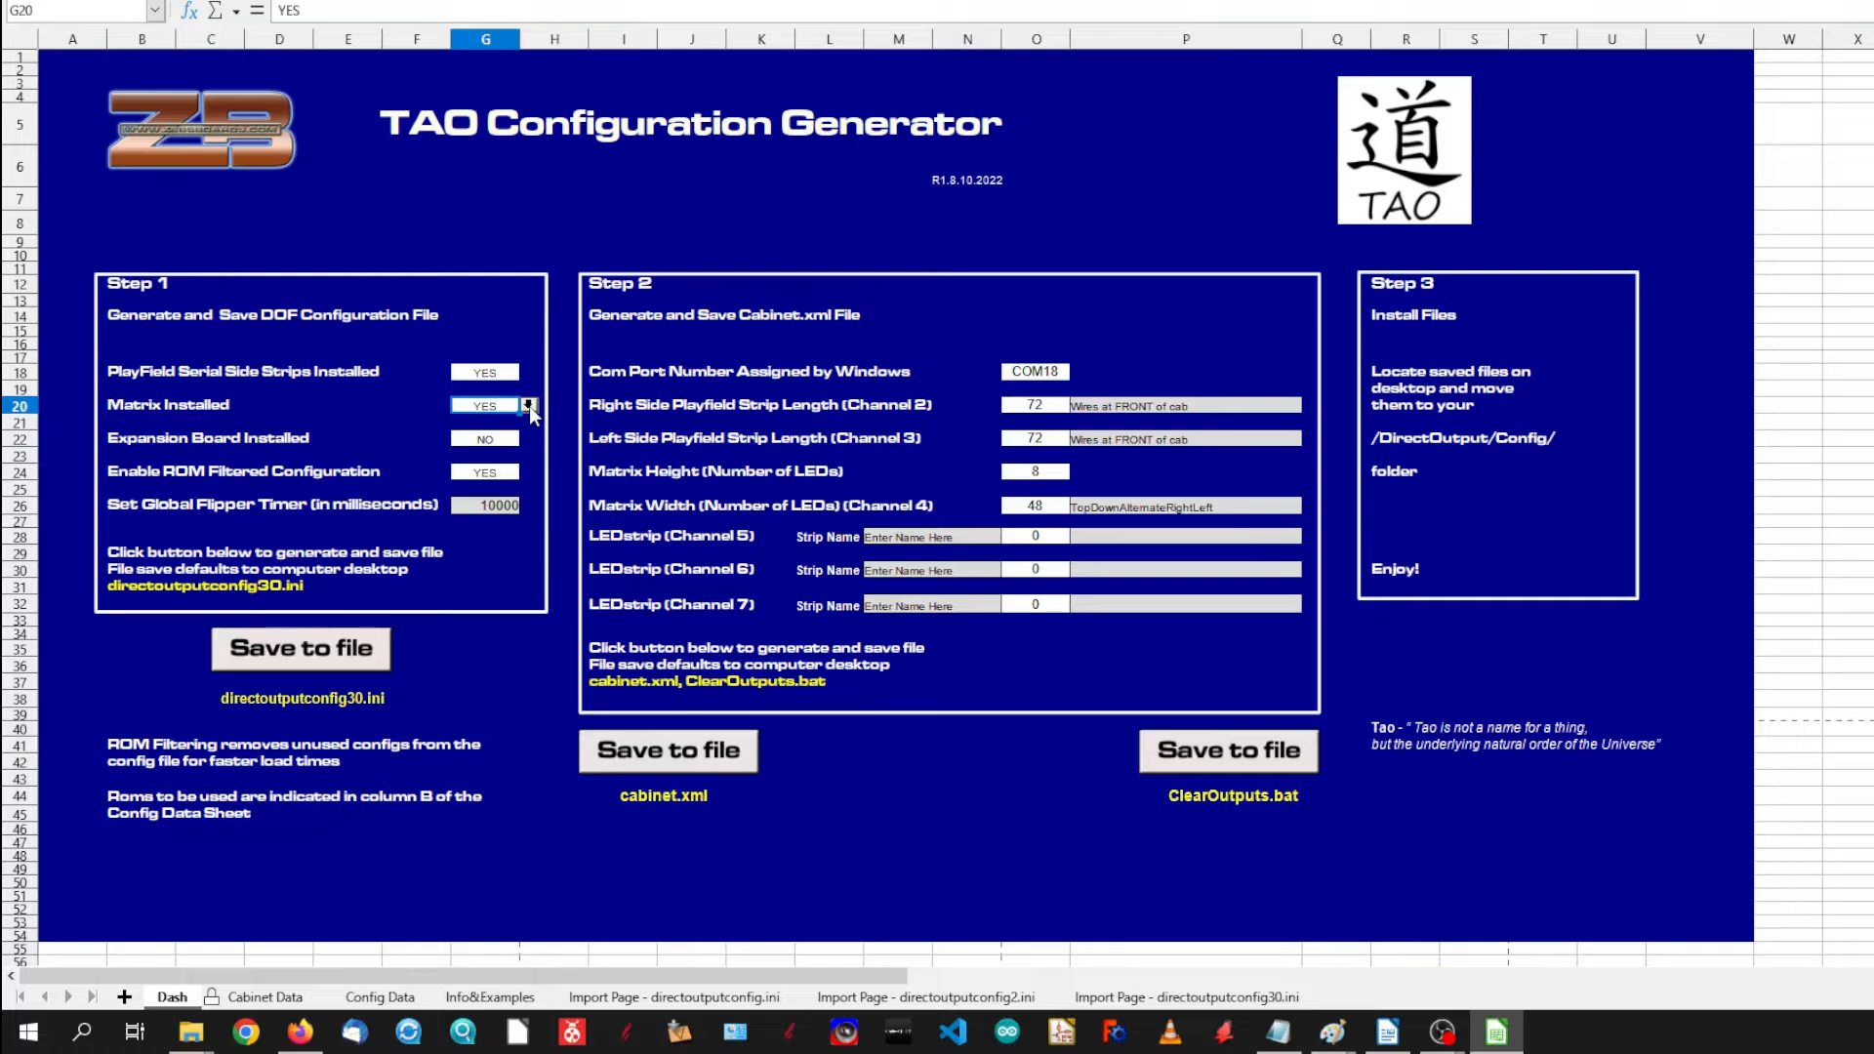
pyautogui.click(528, 407)
pyautogui.click(529, 410)
pyautogui.click(508, 444)
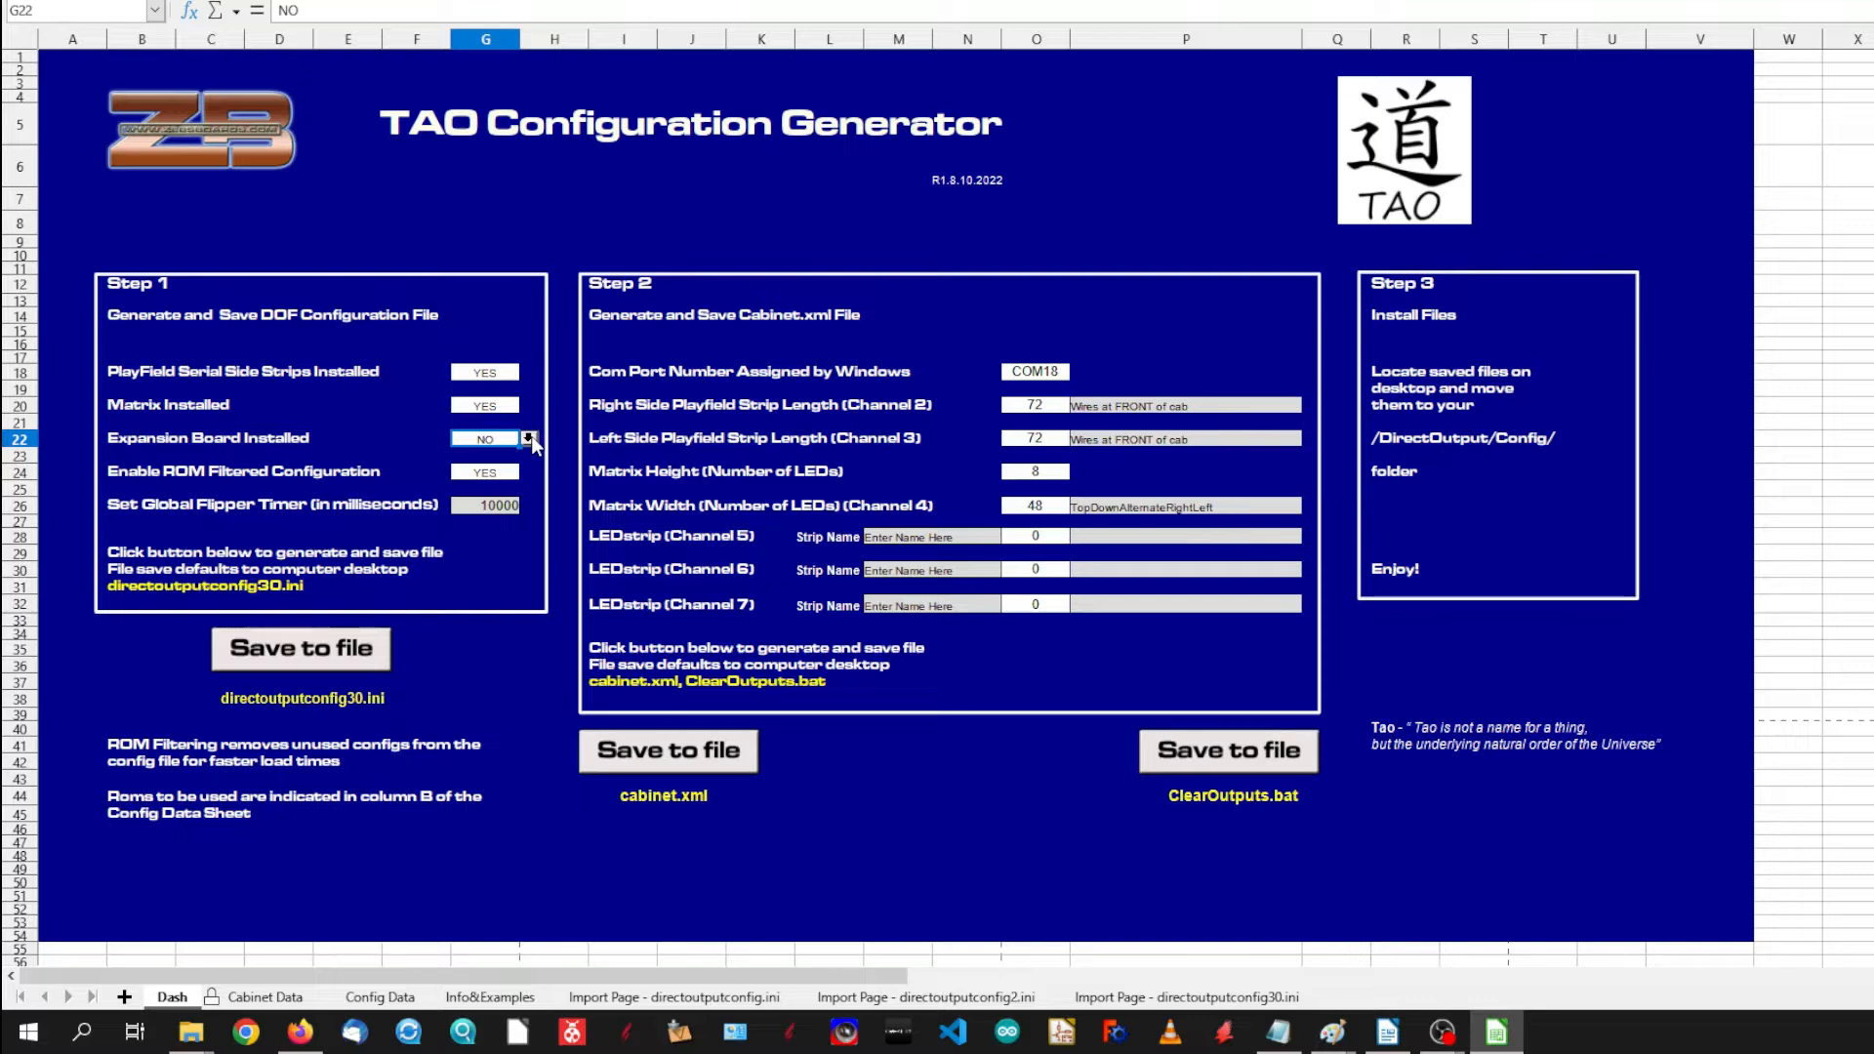
pyautogui.click(529, 440)
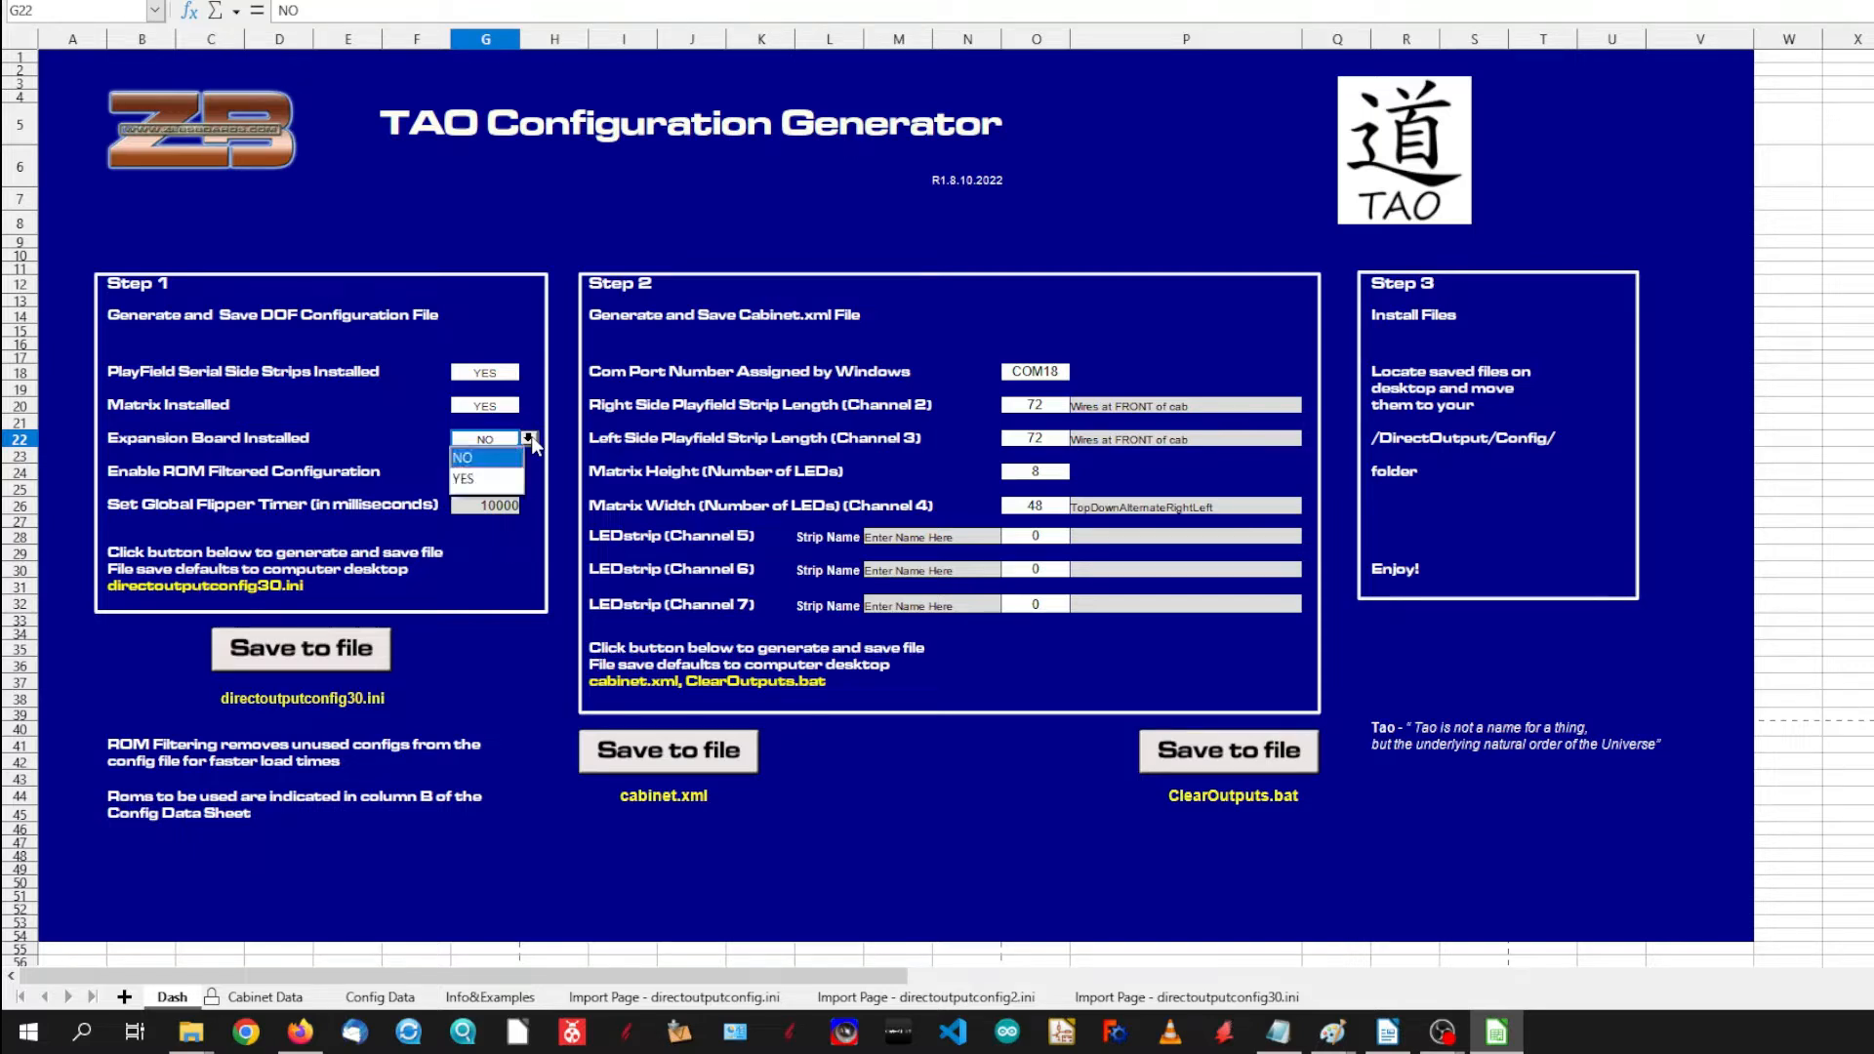
pyautogui.click(529, 439)
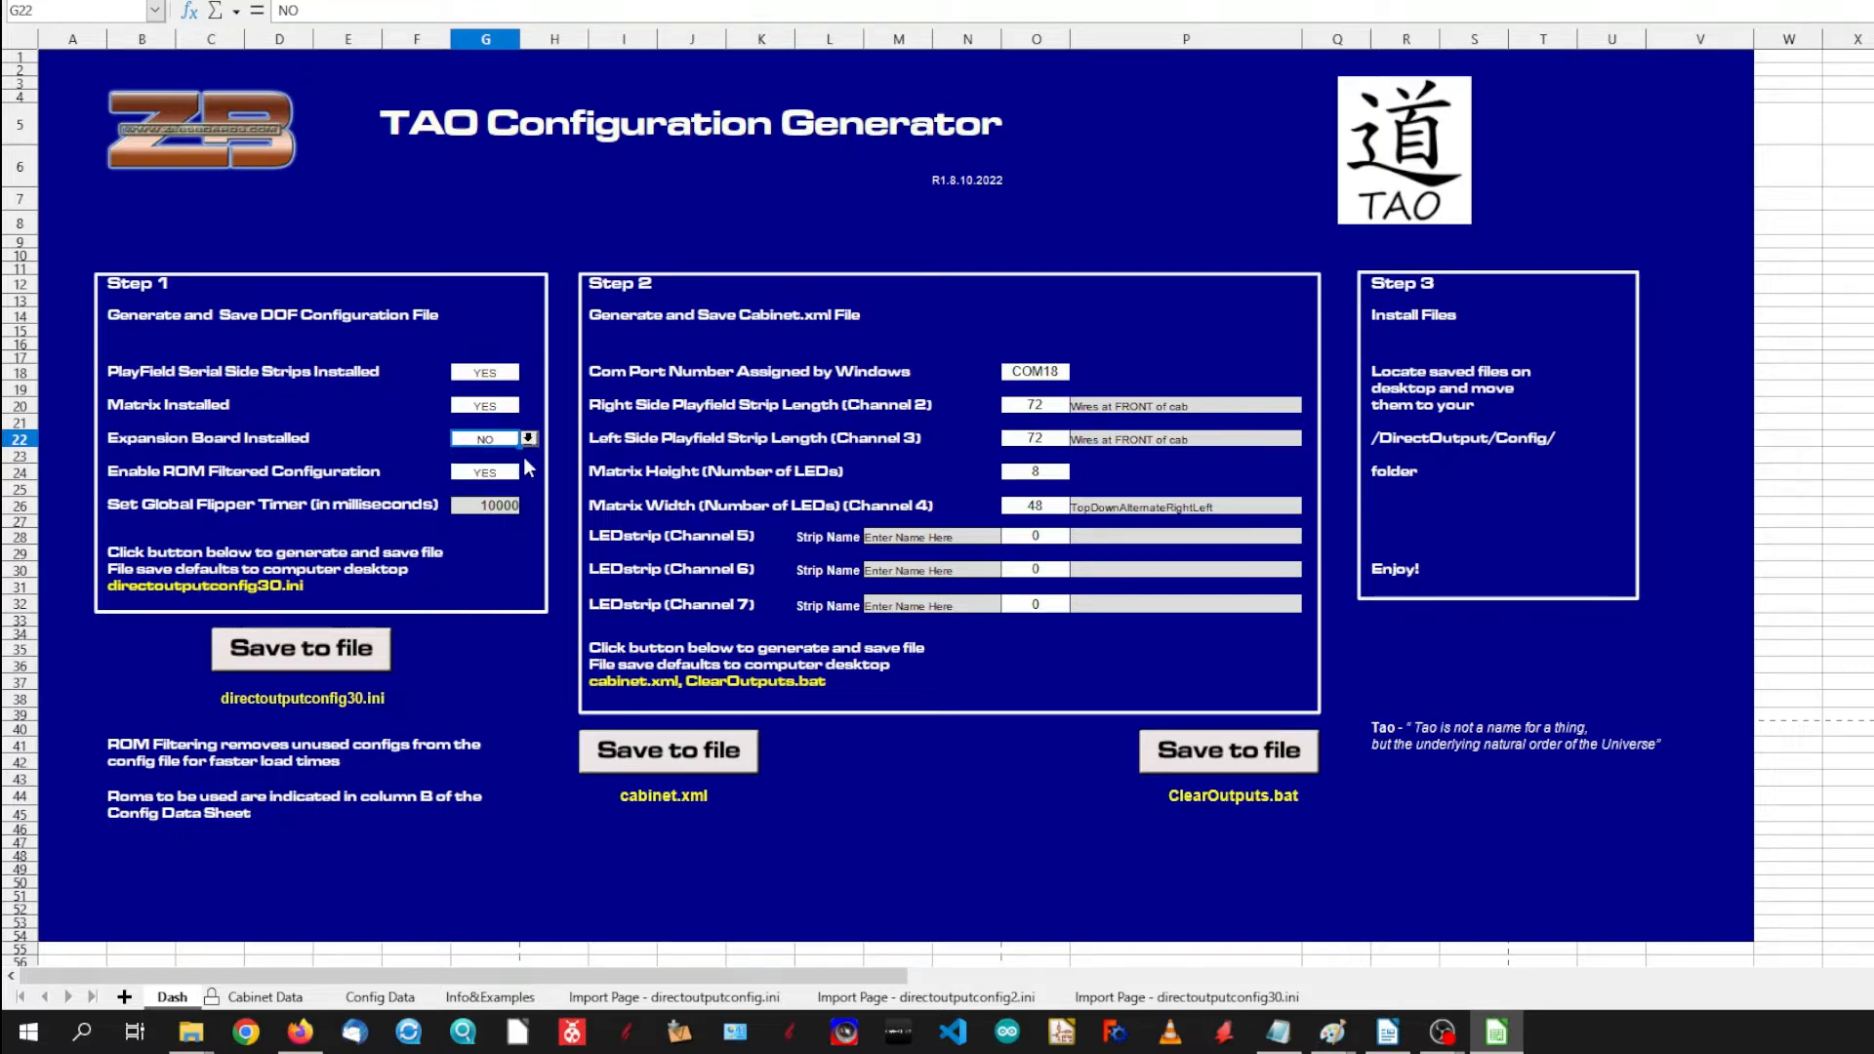
pyautogui.click(498, 481)
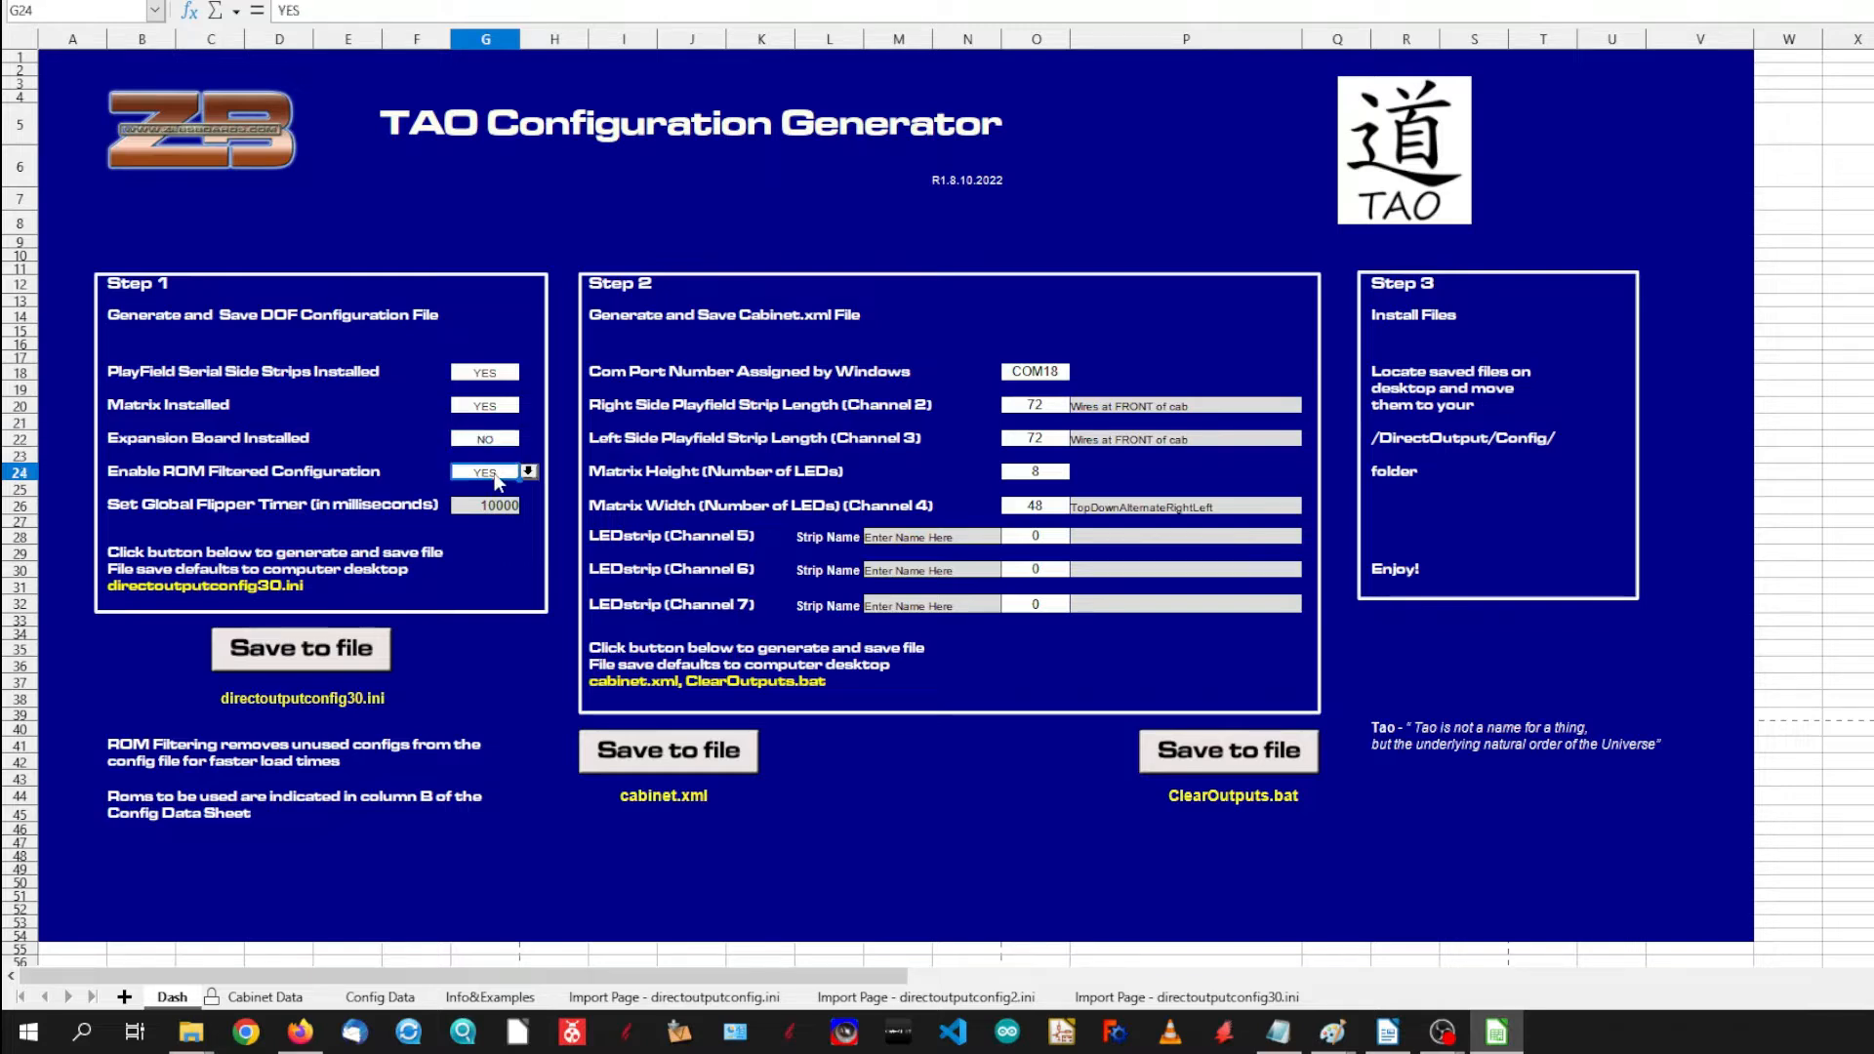
pyautogui.click(528, 475)
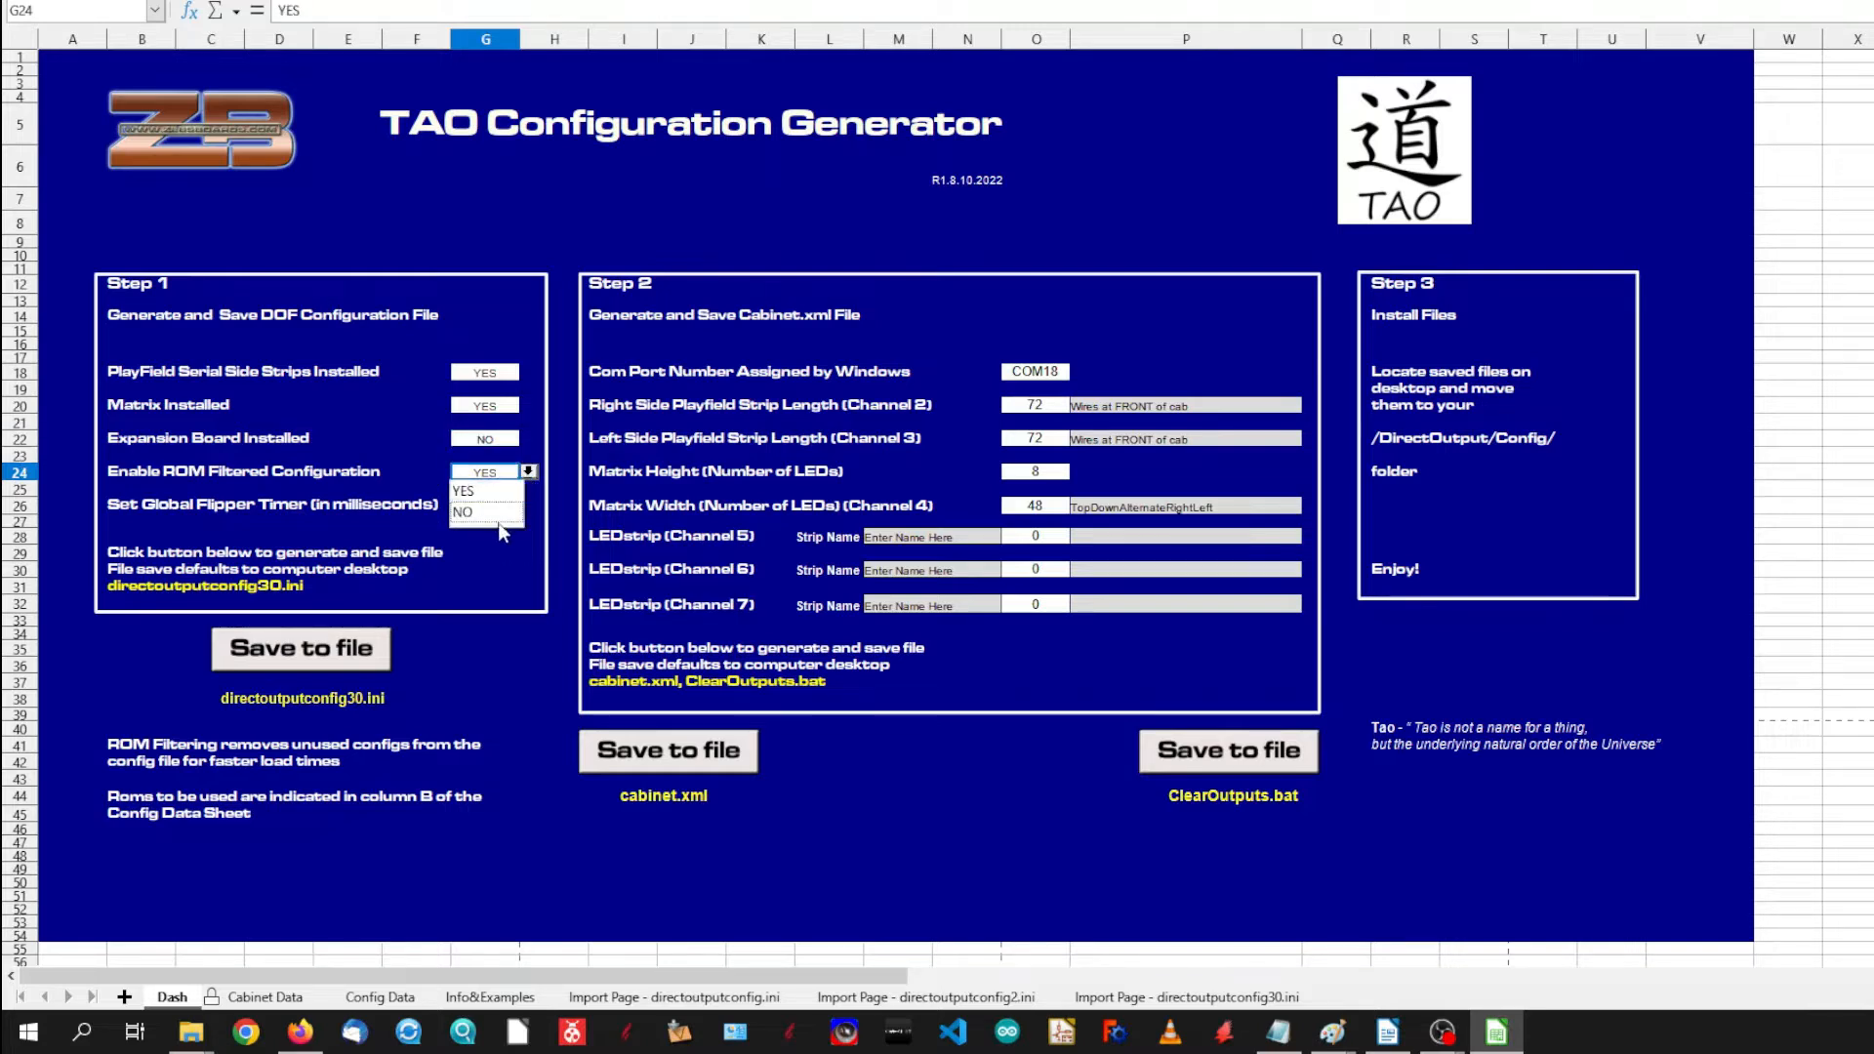
pyautogui.click(528, 473)
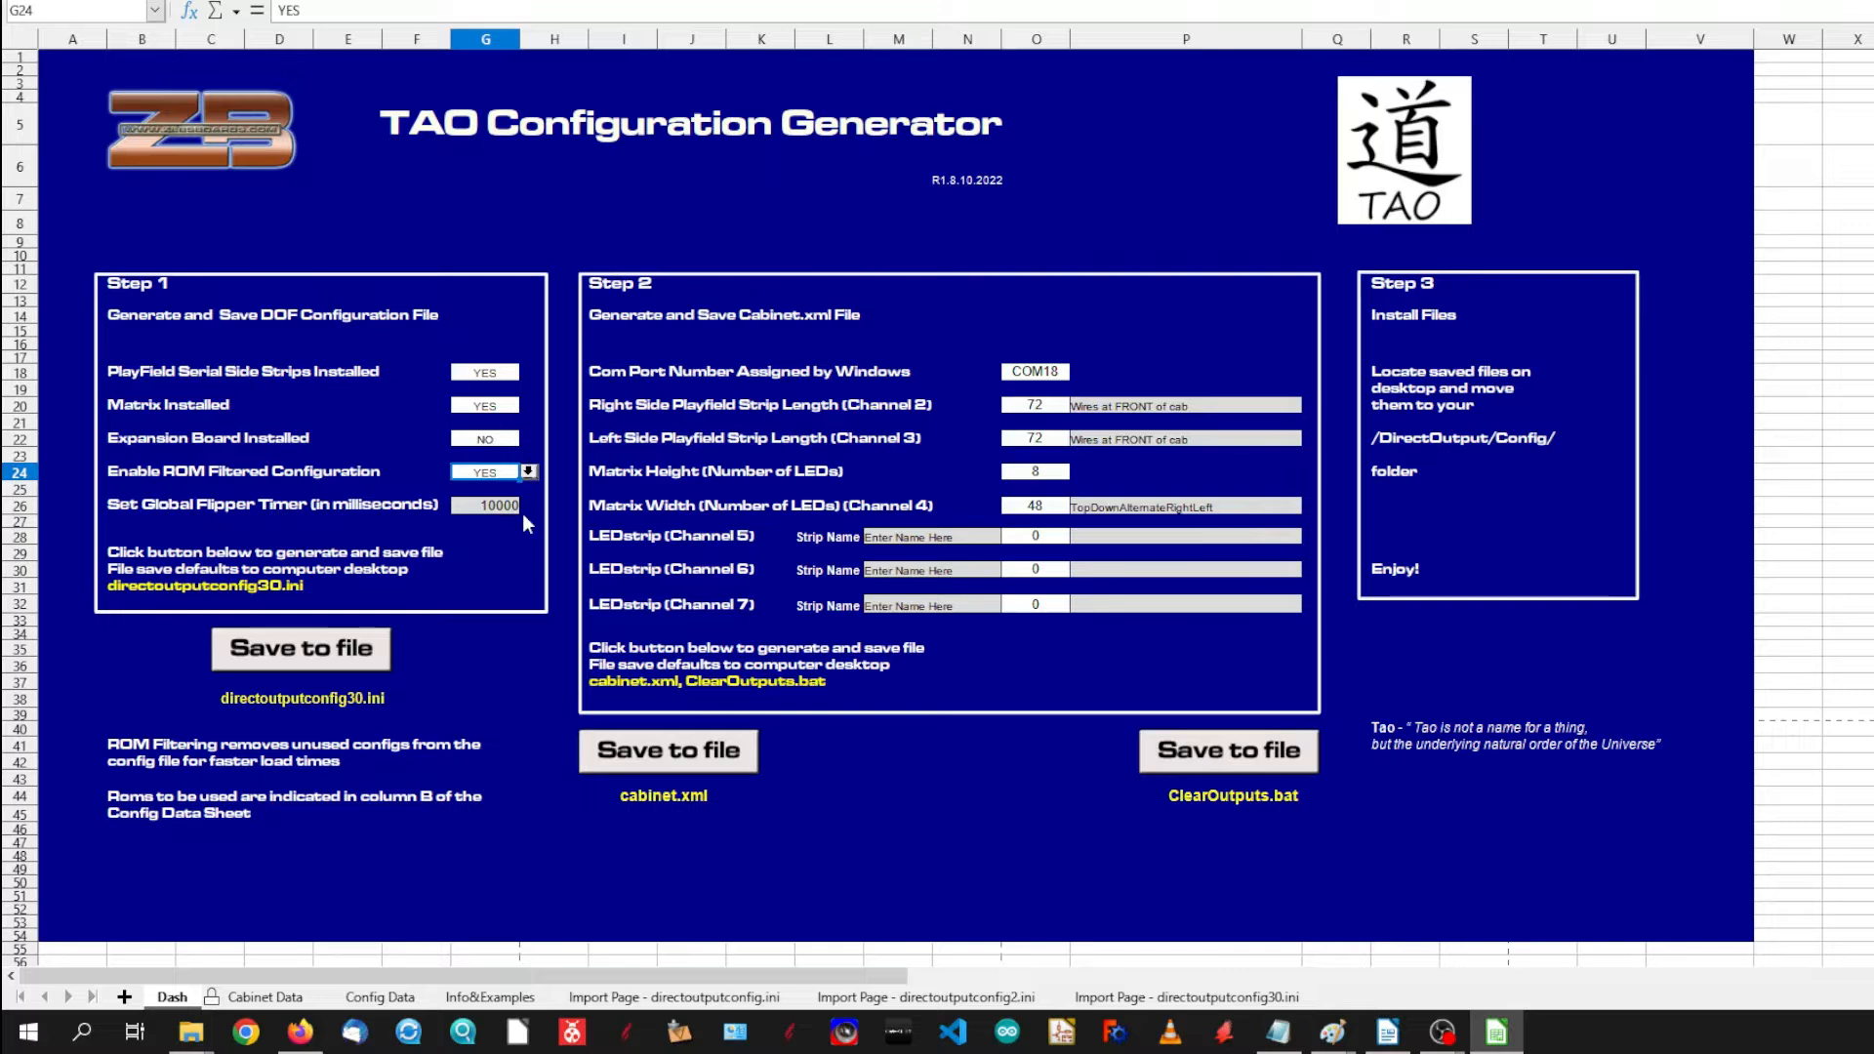
# - Set the global flipper timer to 5000 milliseconds
pyautogui.click(472, 507)
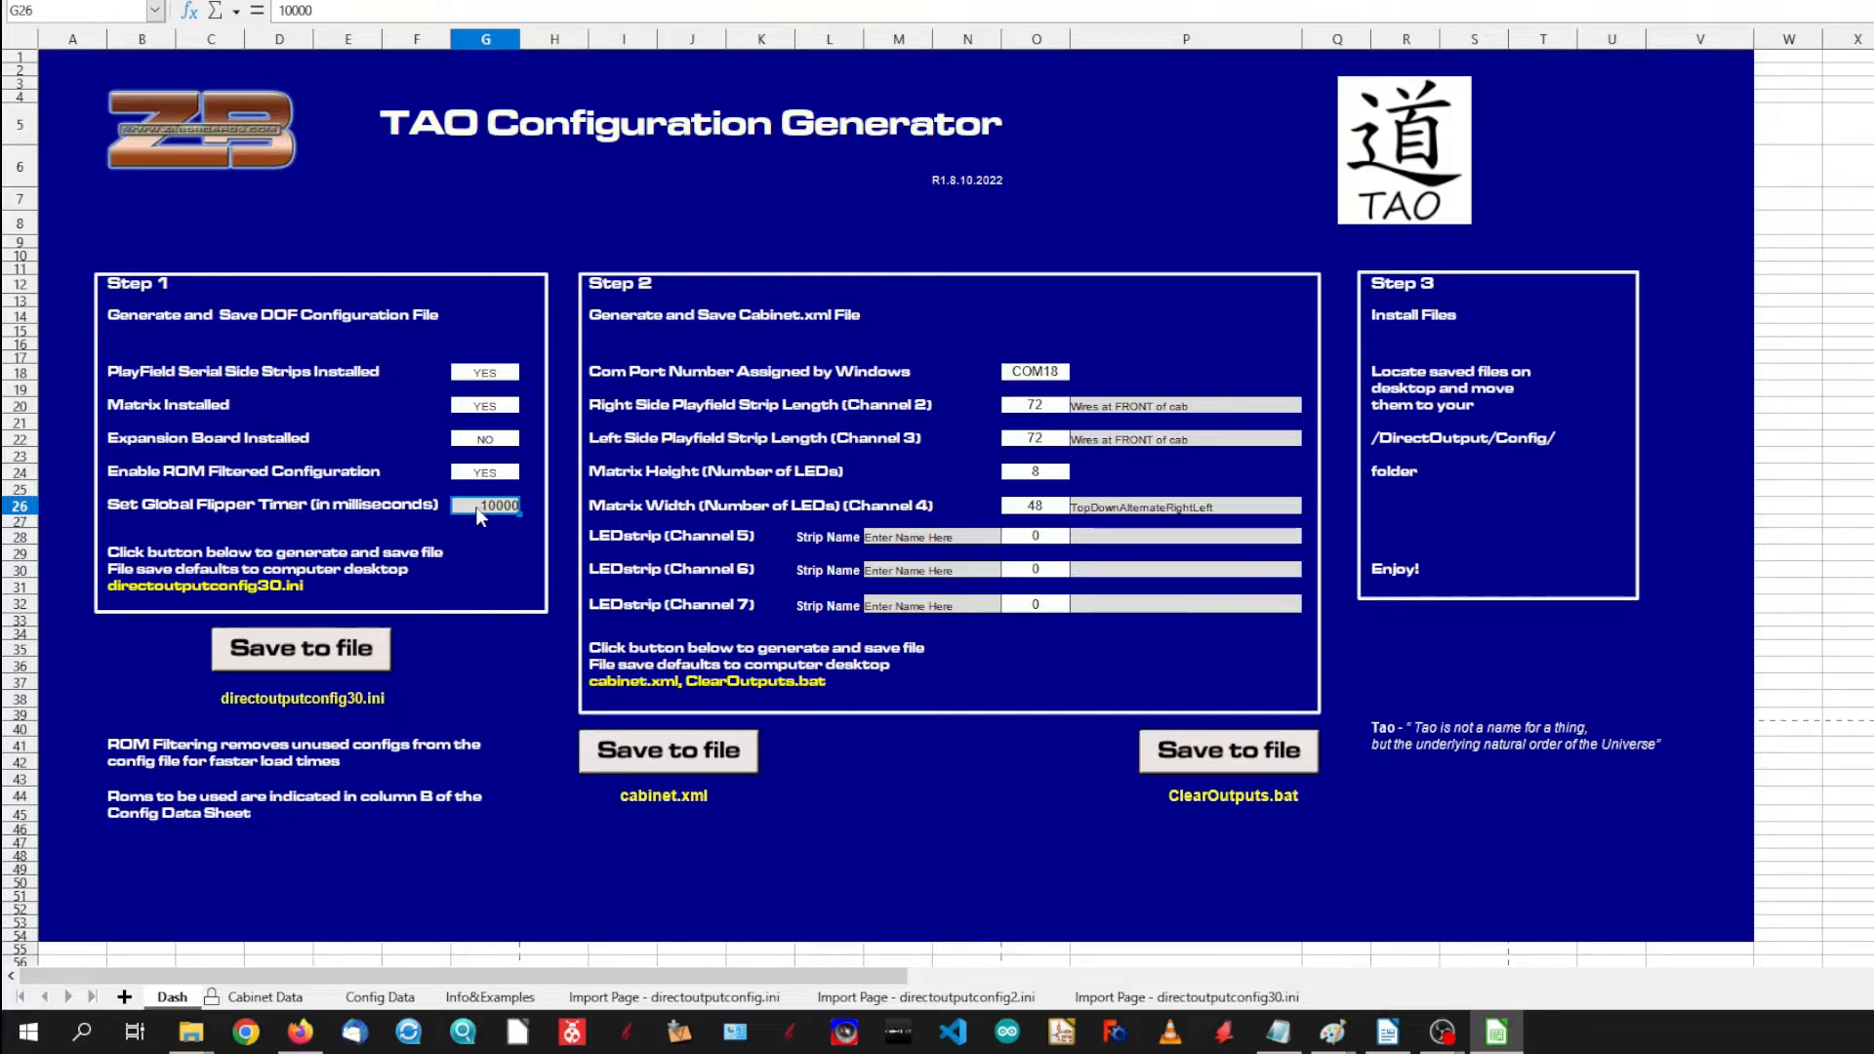
pyautogui.write('5000')
pyautogui.press('Return')
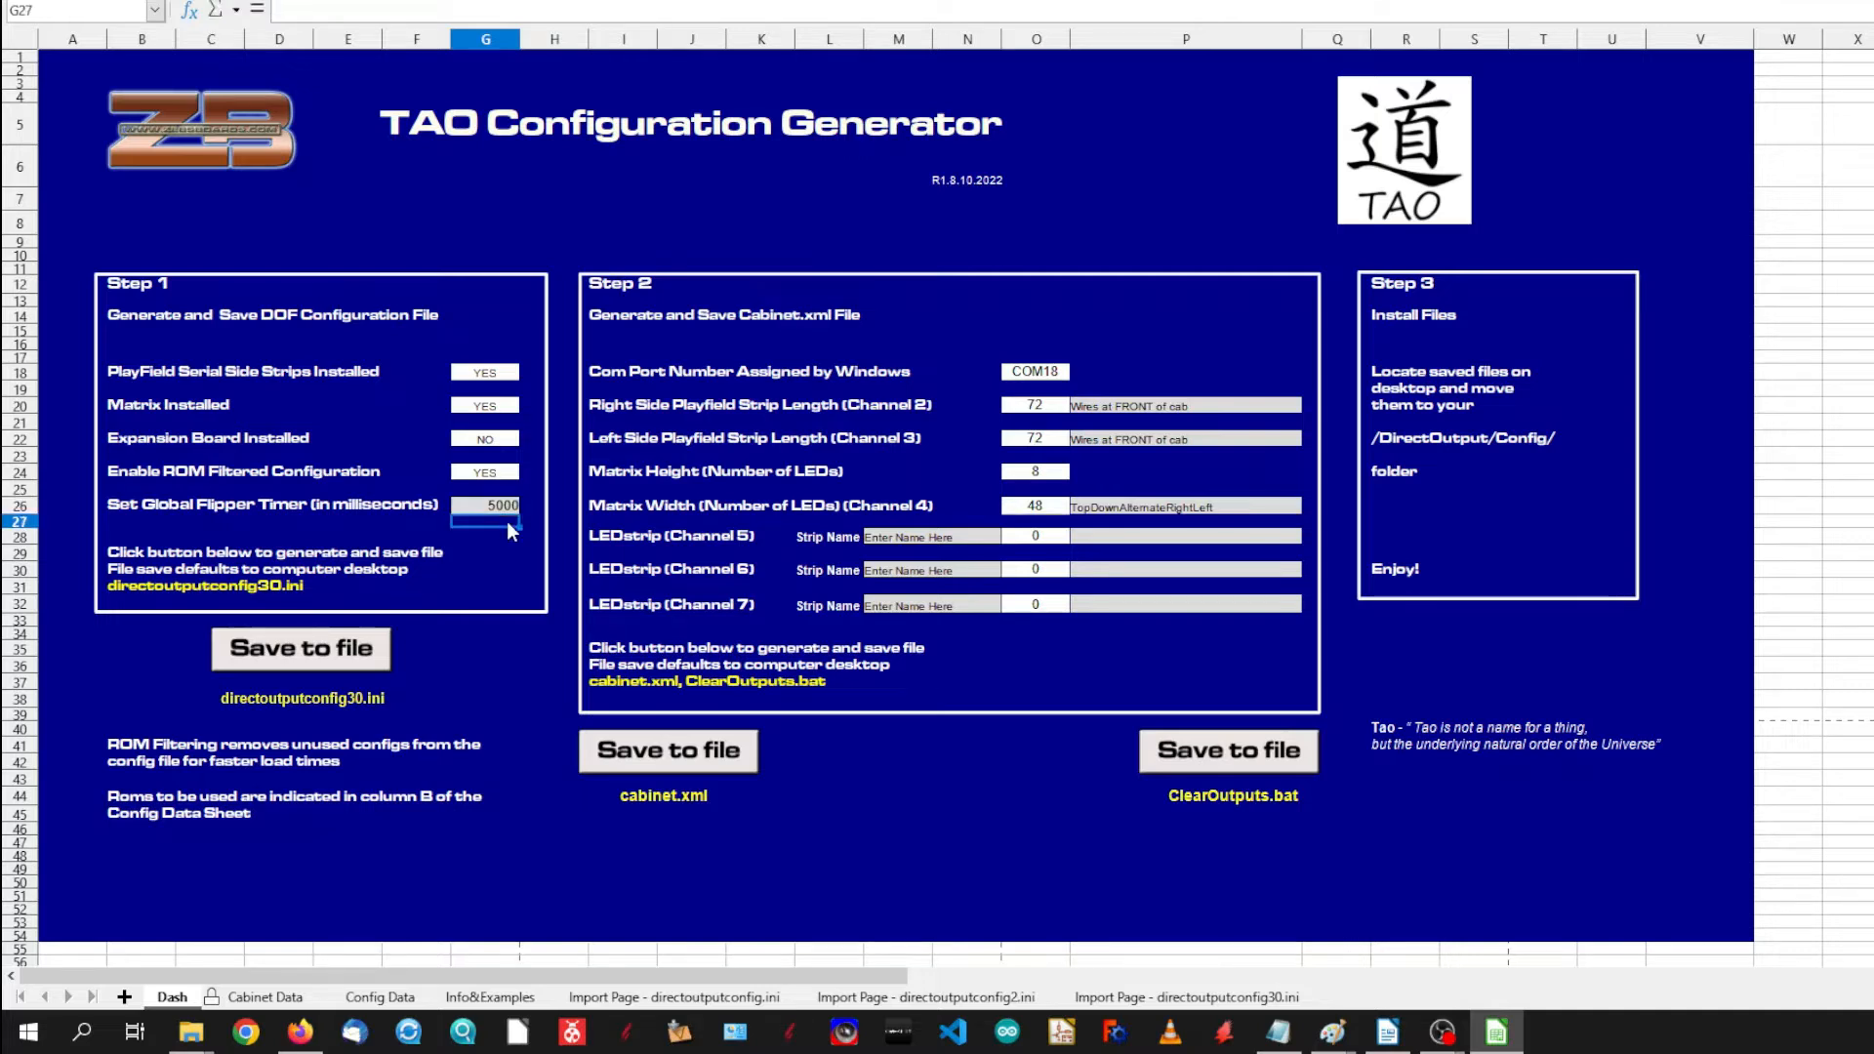
pyautogui.click(527, 636)
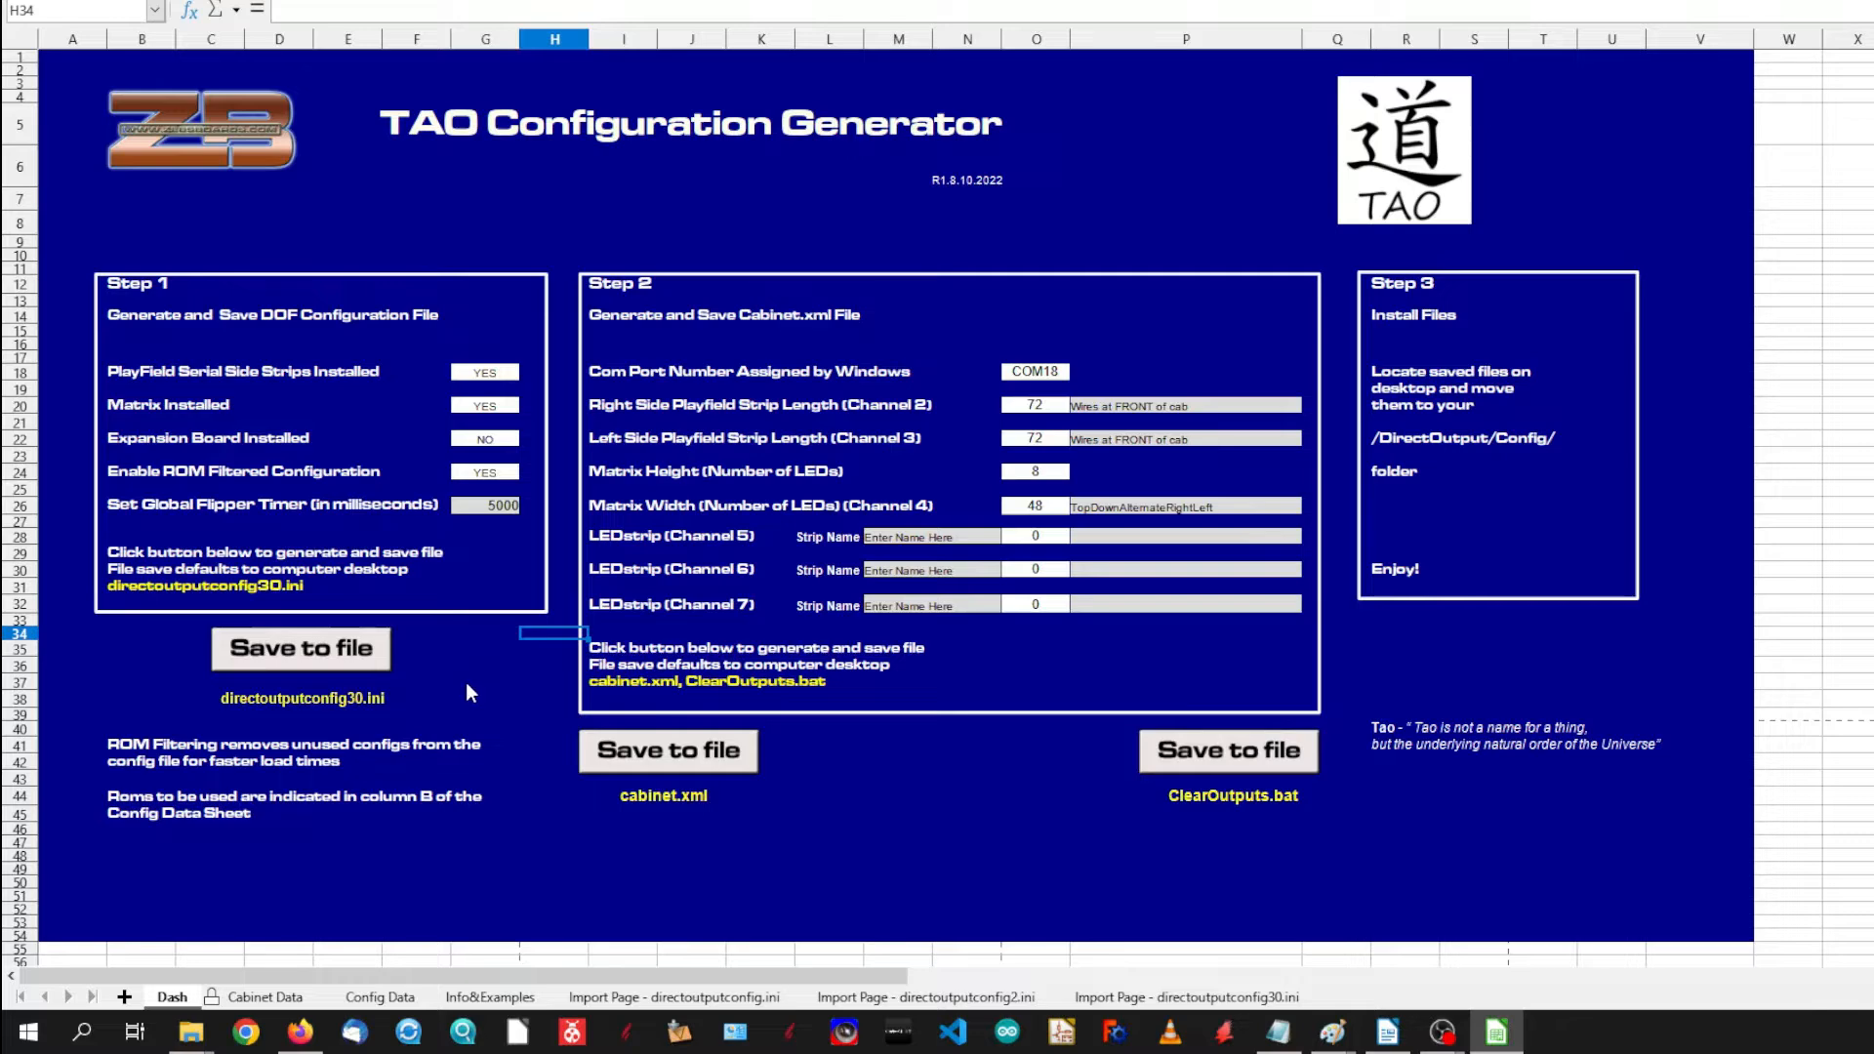
# - Generate the DOF configuration file and save it to the desktop as directoutputconfig30.ini, replacing the existing file
pyautogui.click(304, 651)
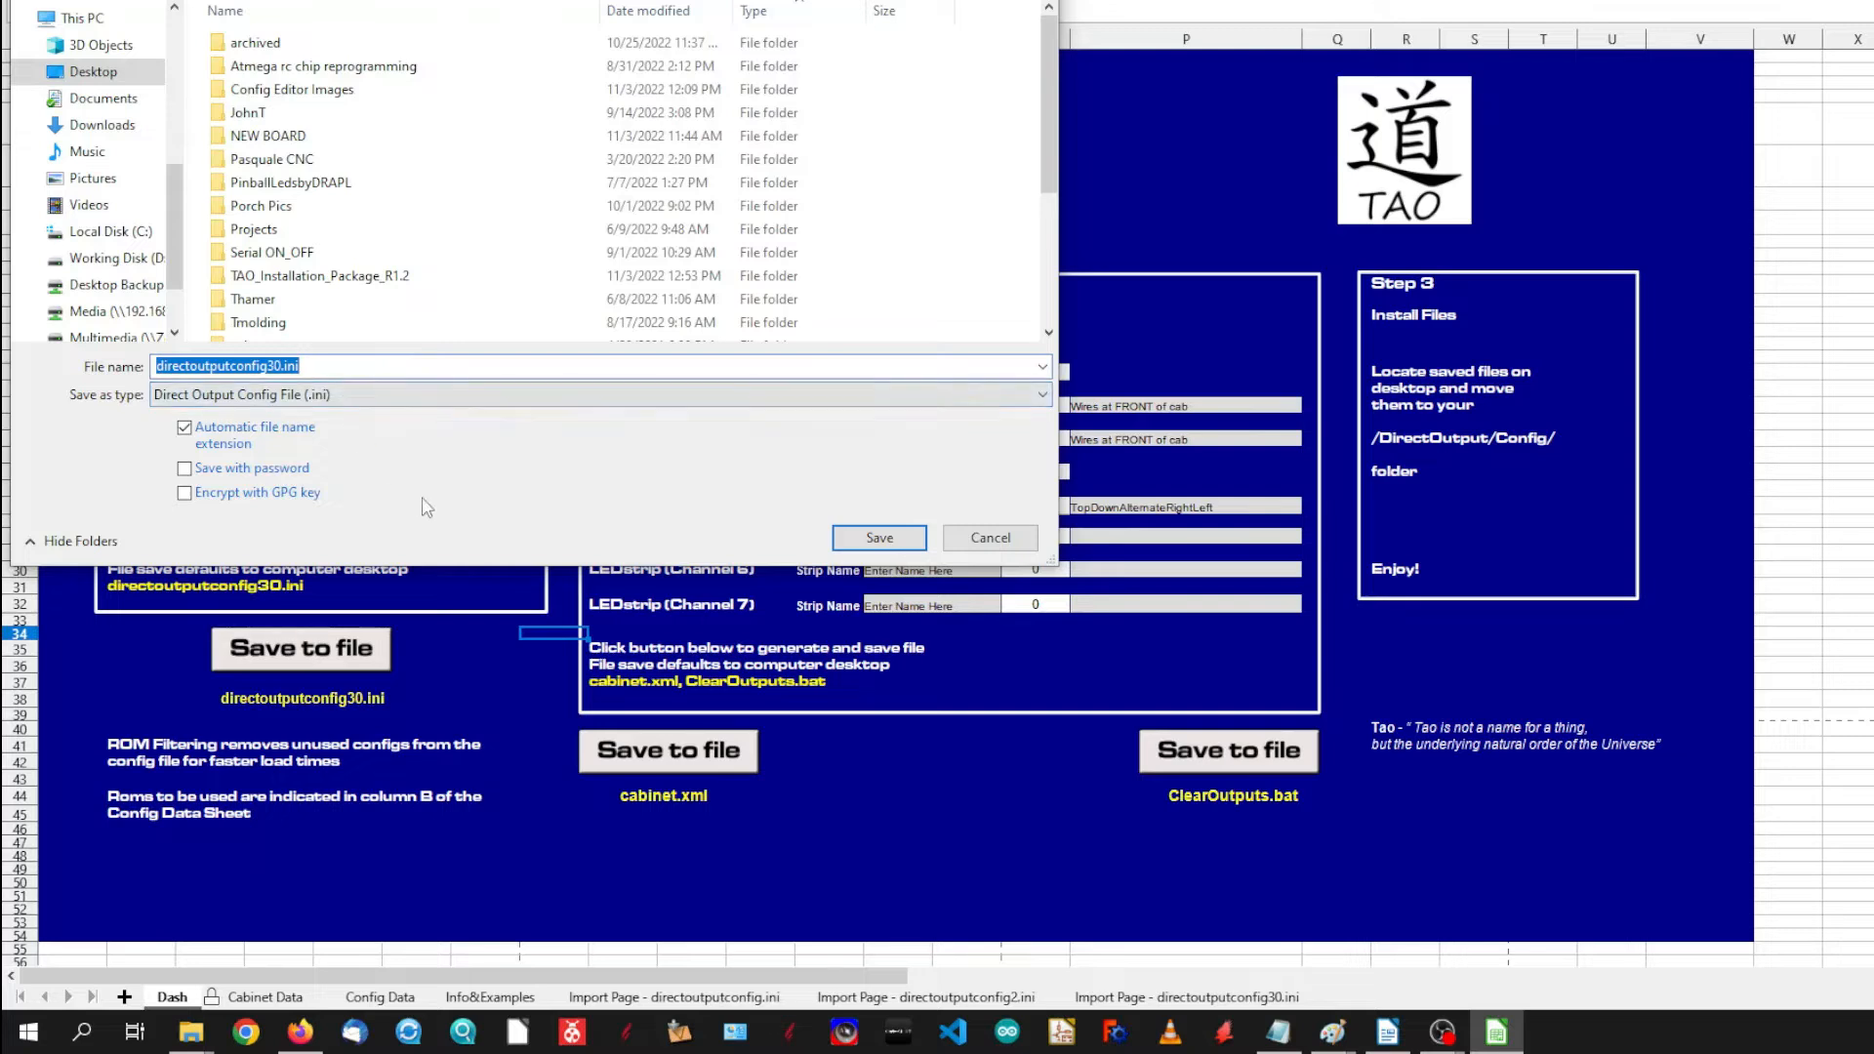
pyautogui.click(891, 540)
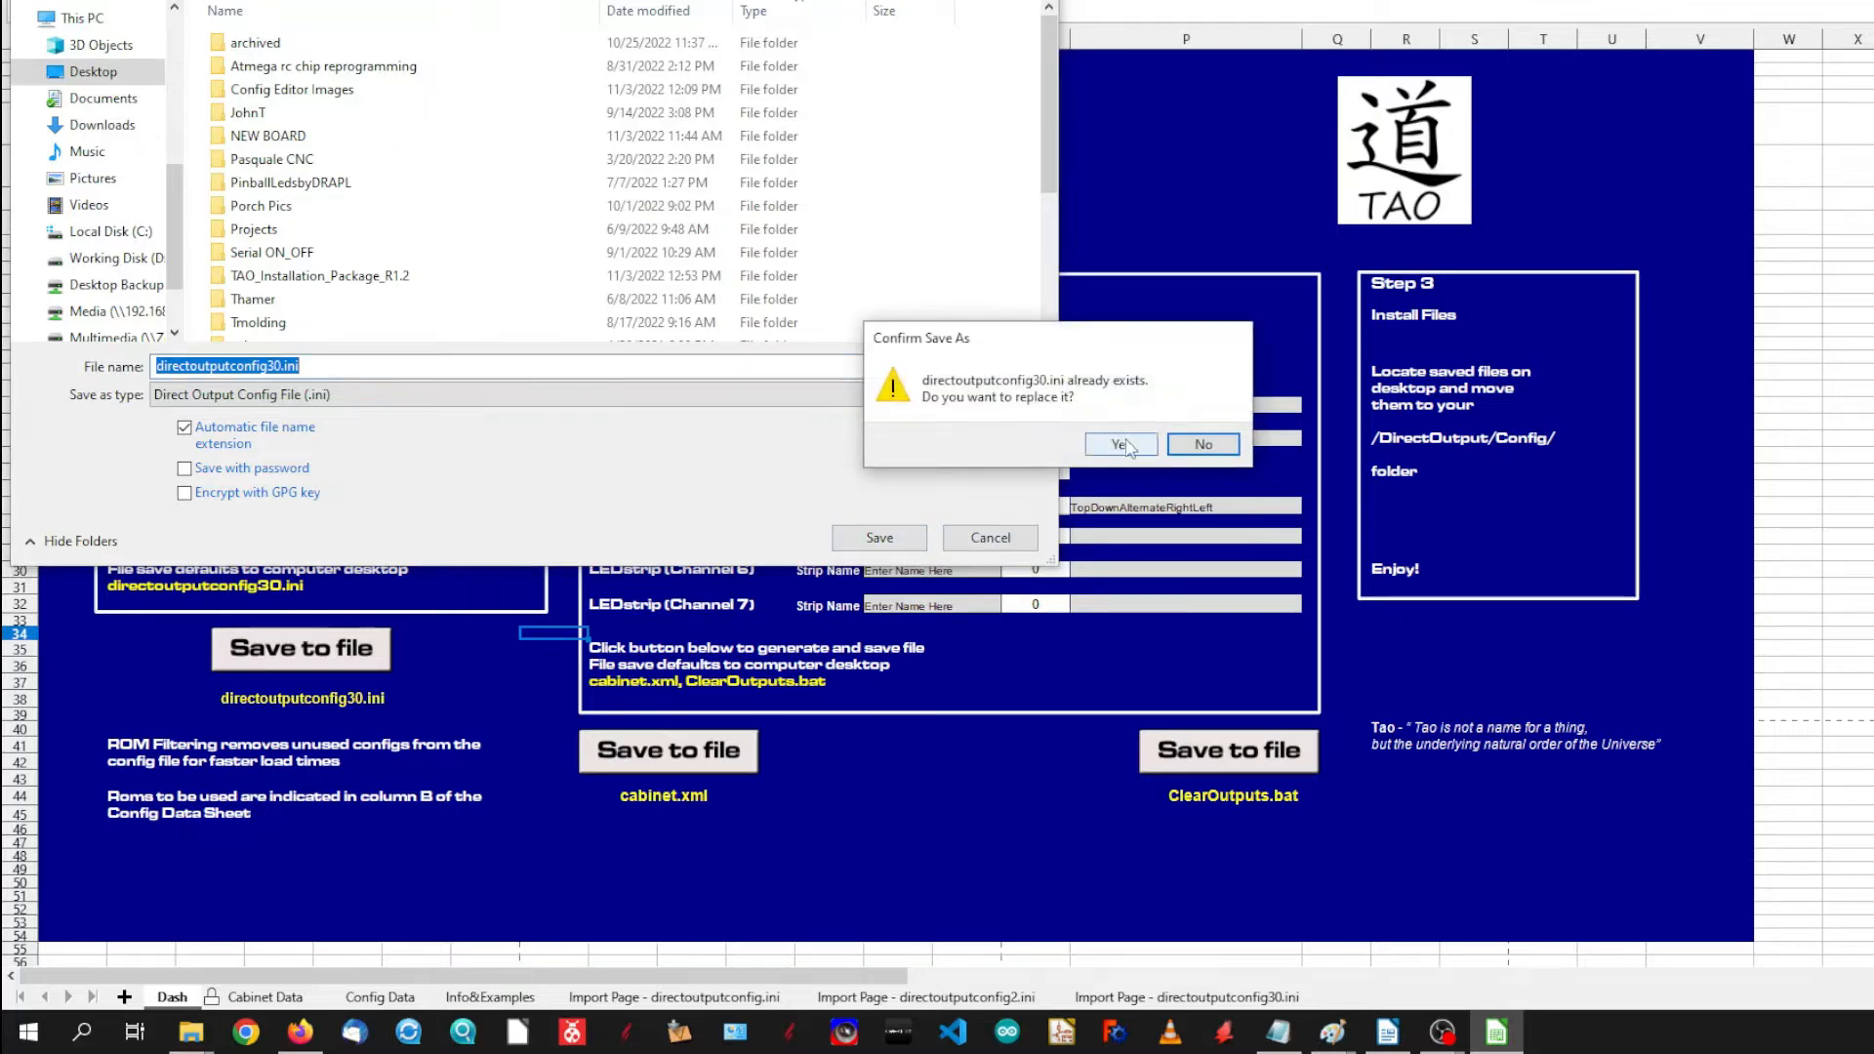
pyautogui.click(1132, 447)
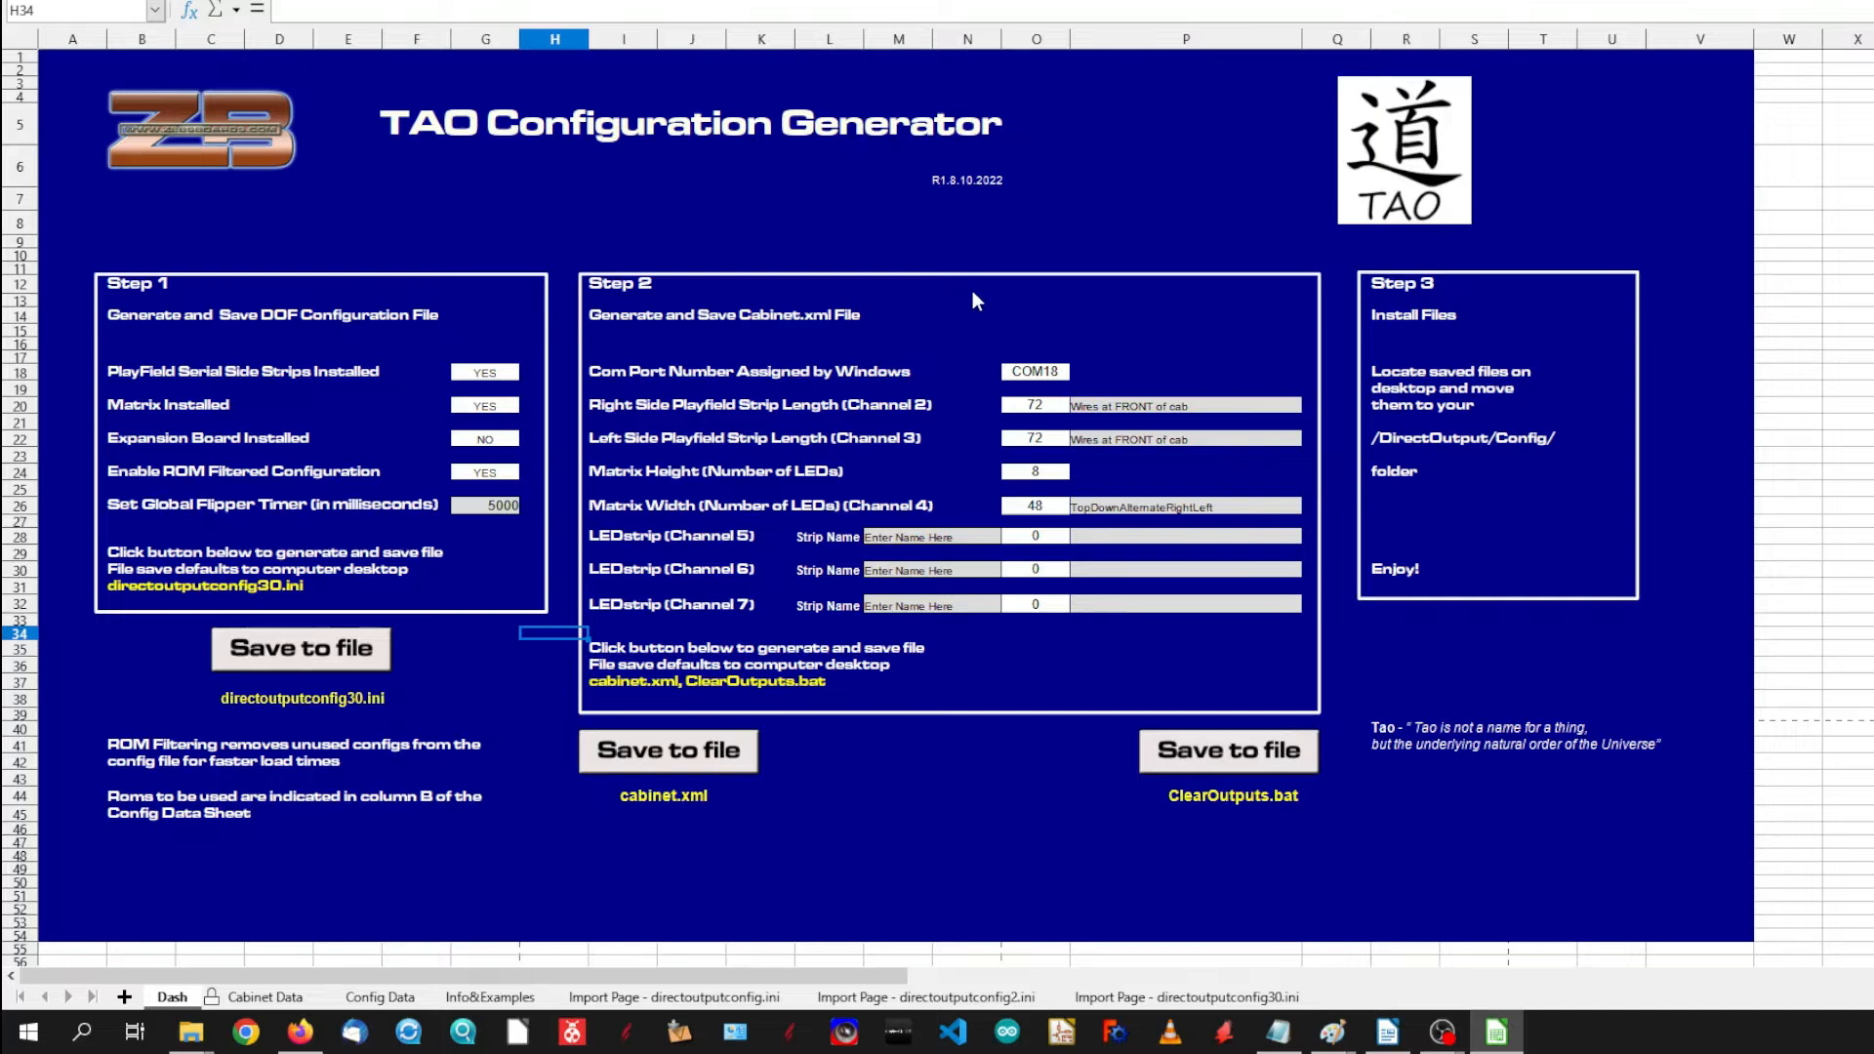
# - Set the right side playfield strip length on Channel 2 to 144 and check its wire position choices
pyautogui.click(1055, 379)
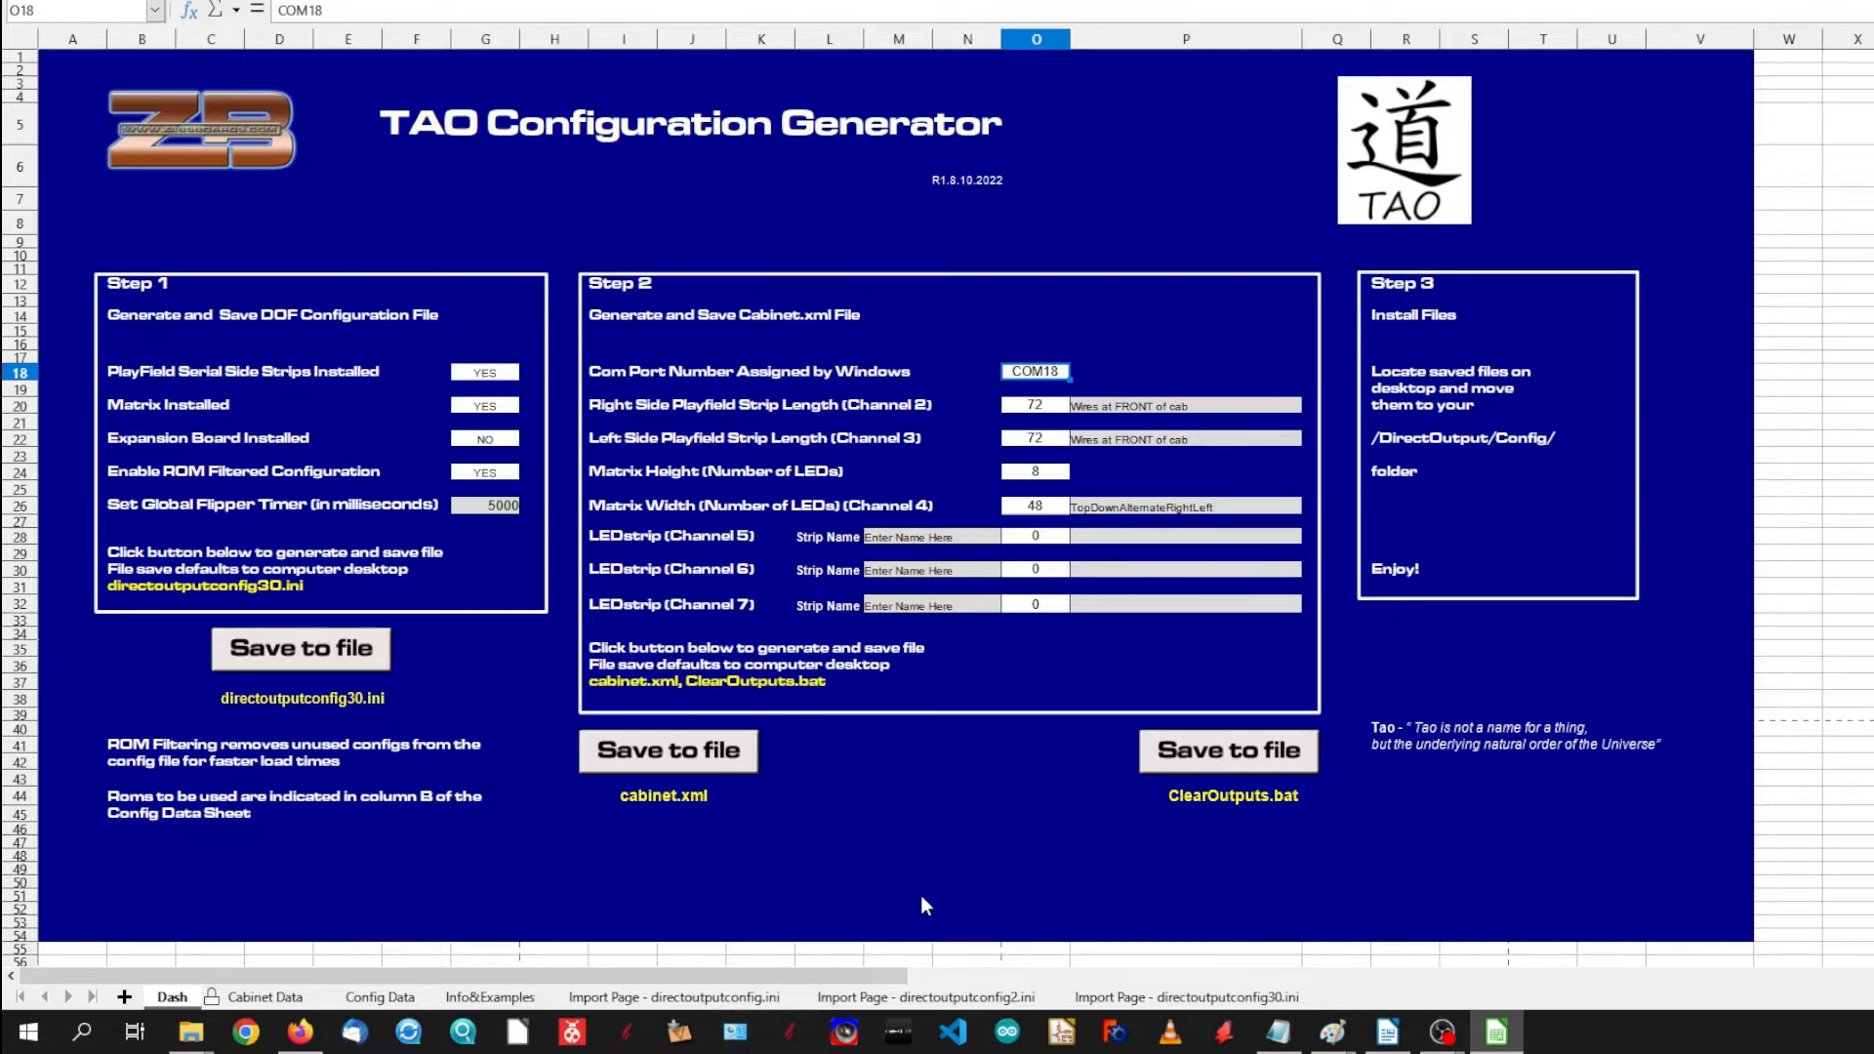
pyautogui.click(1047, 408)
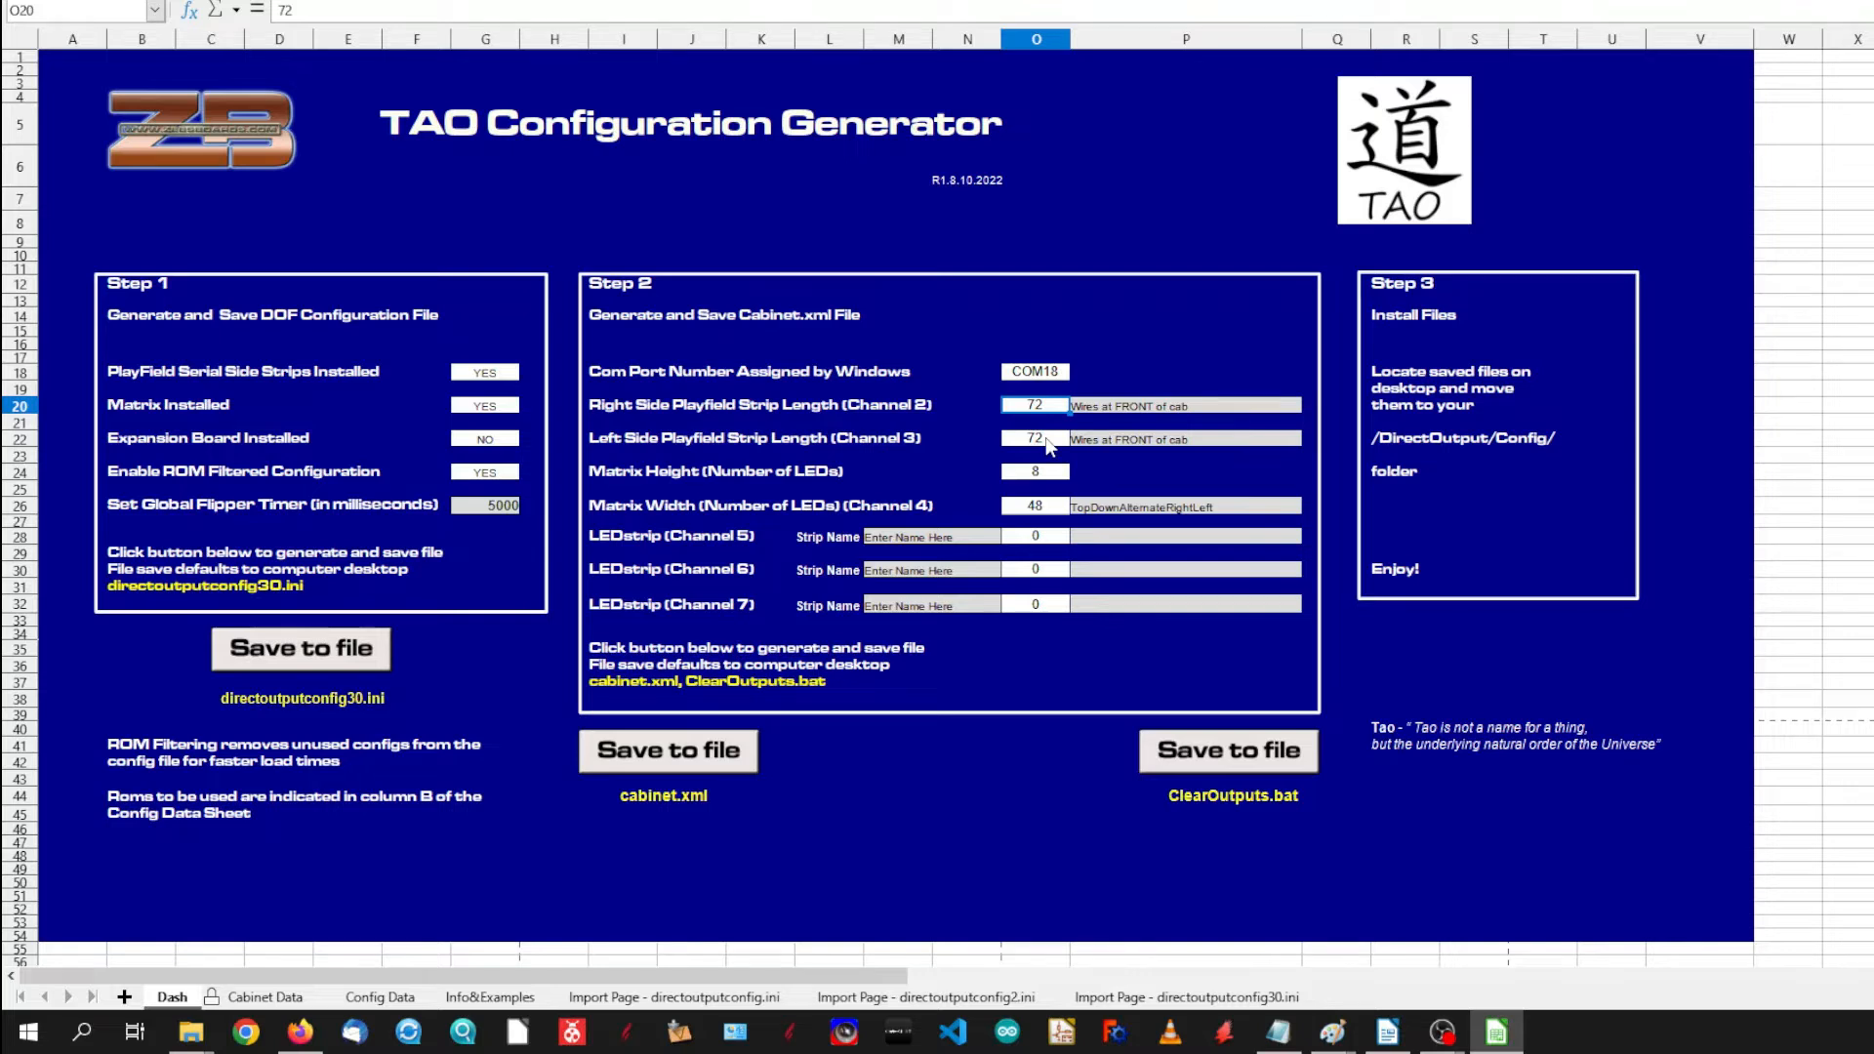
pyautogui.write('144')
pyautogui.click(1258, 406)
pyautogui.click(1310, 406)
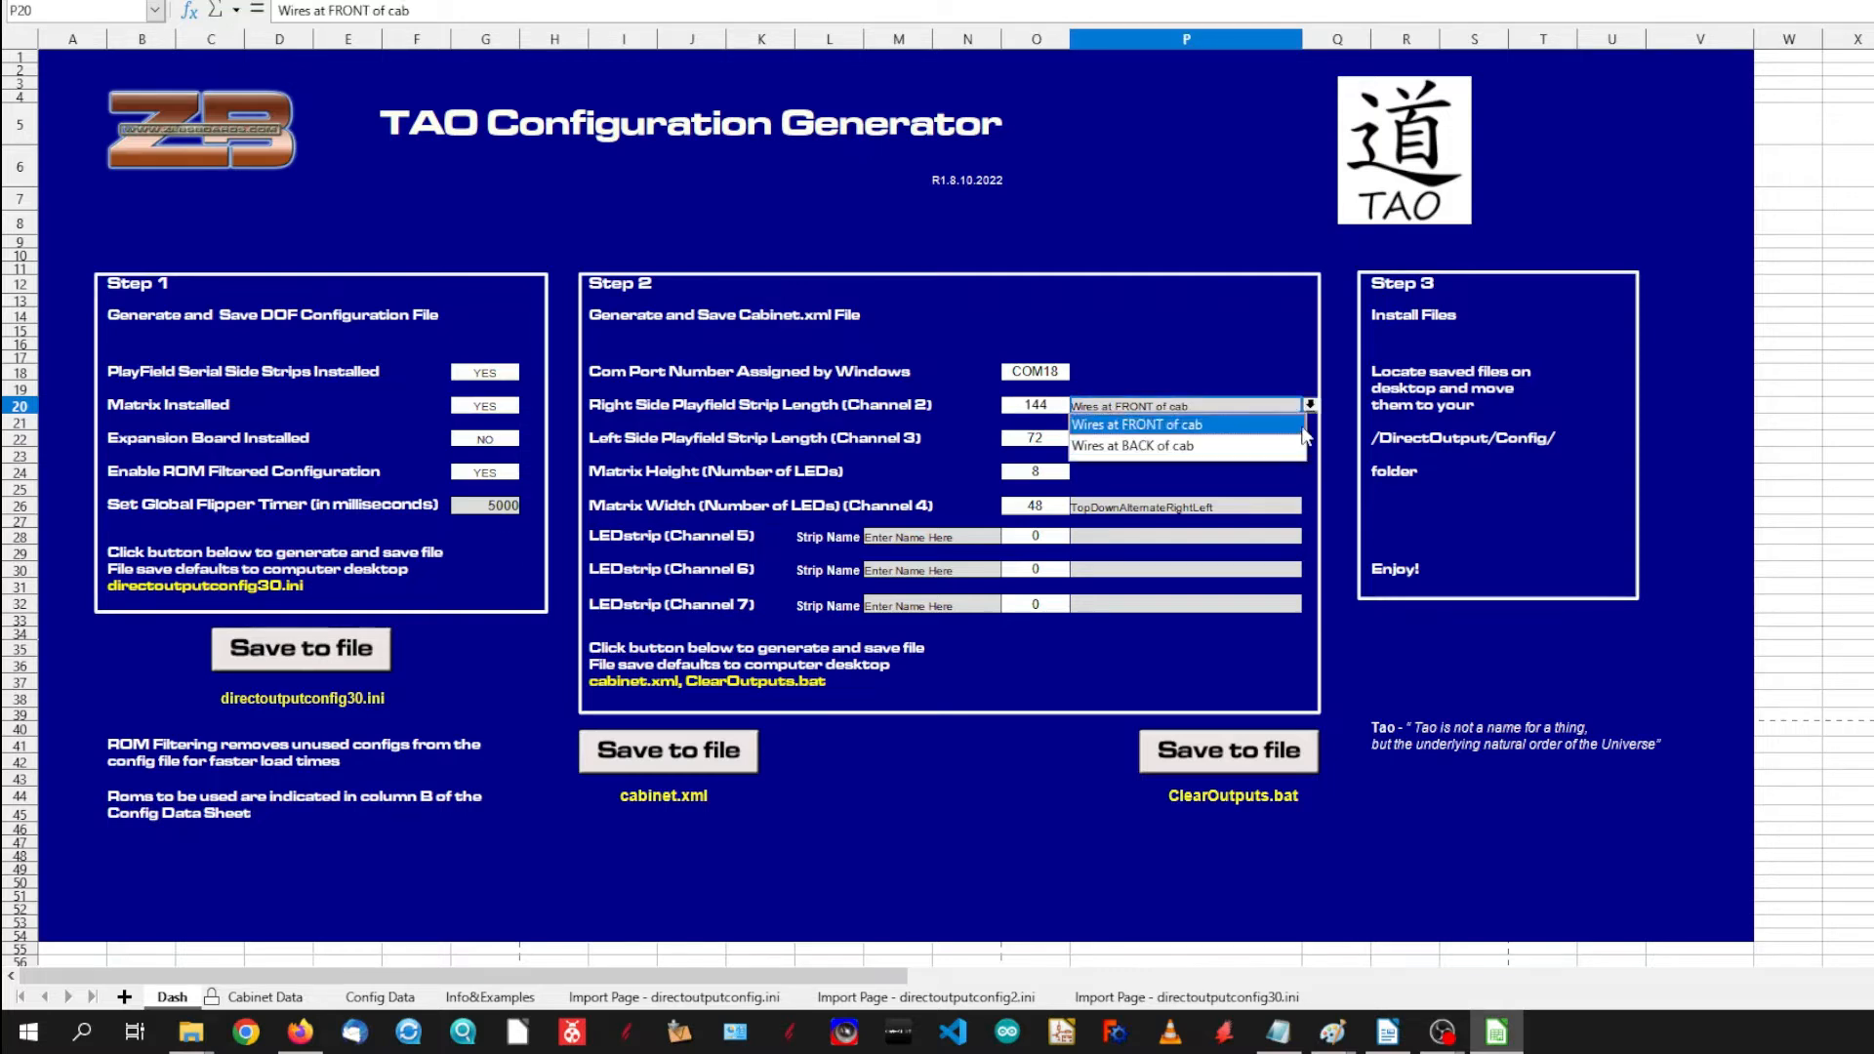
pyautogui.press('Escape')
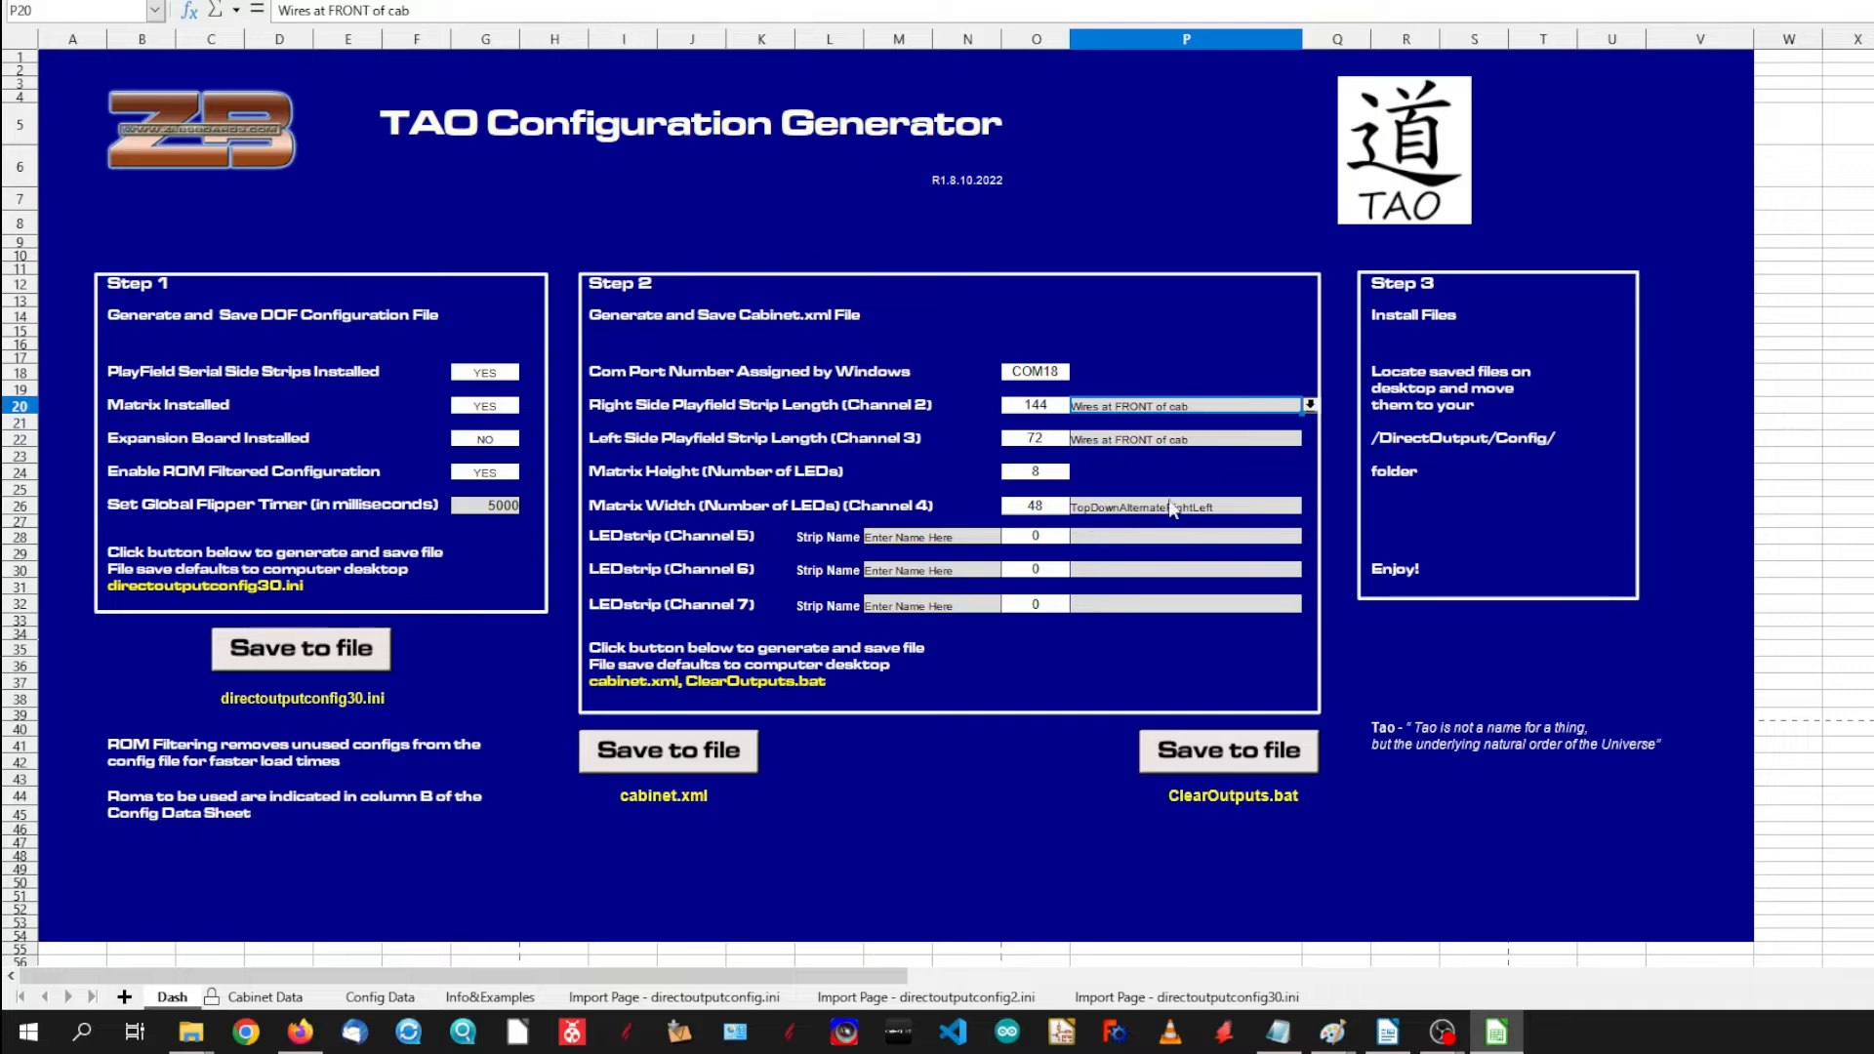
# - Review the available wiring direction choices for the LED matrix on Channel 4
pyautogui.click(1277, 513)
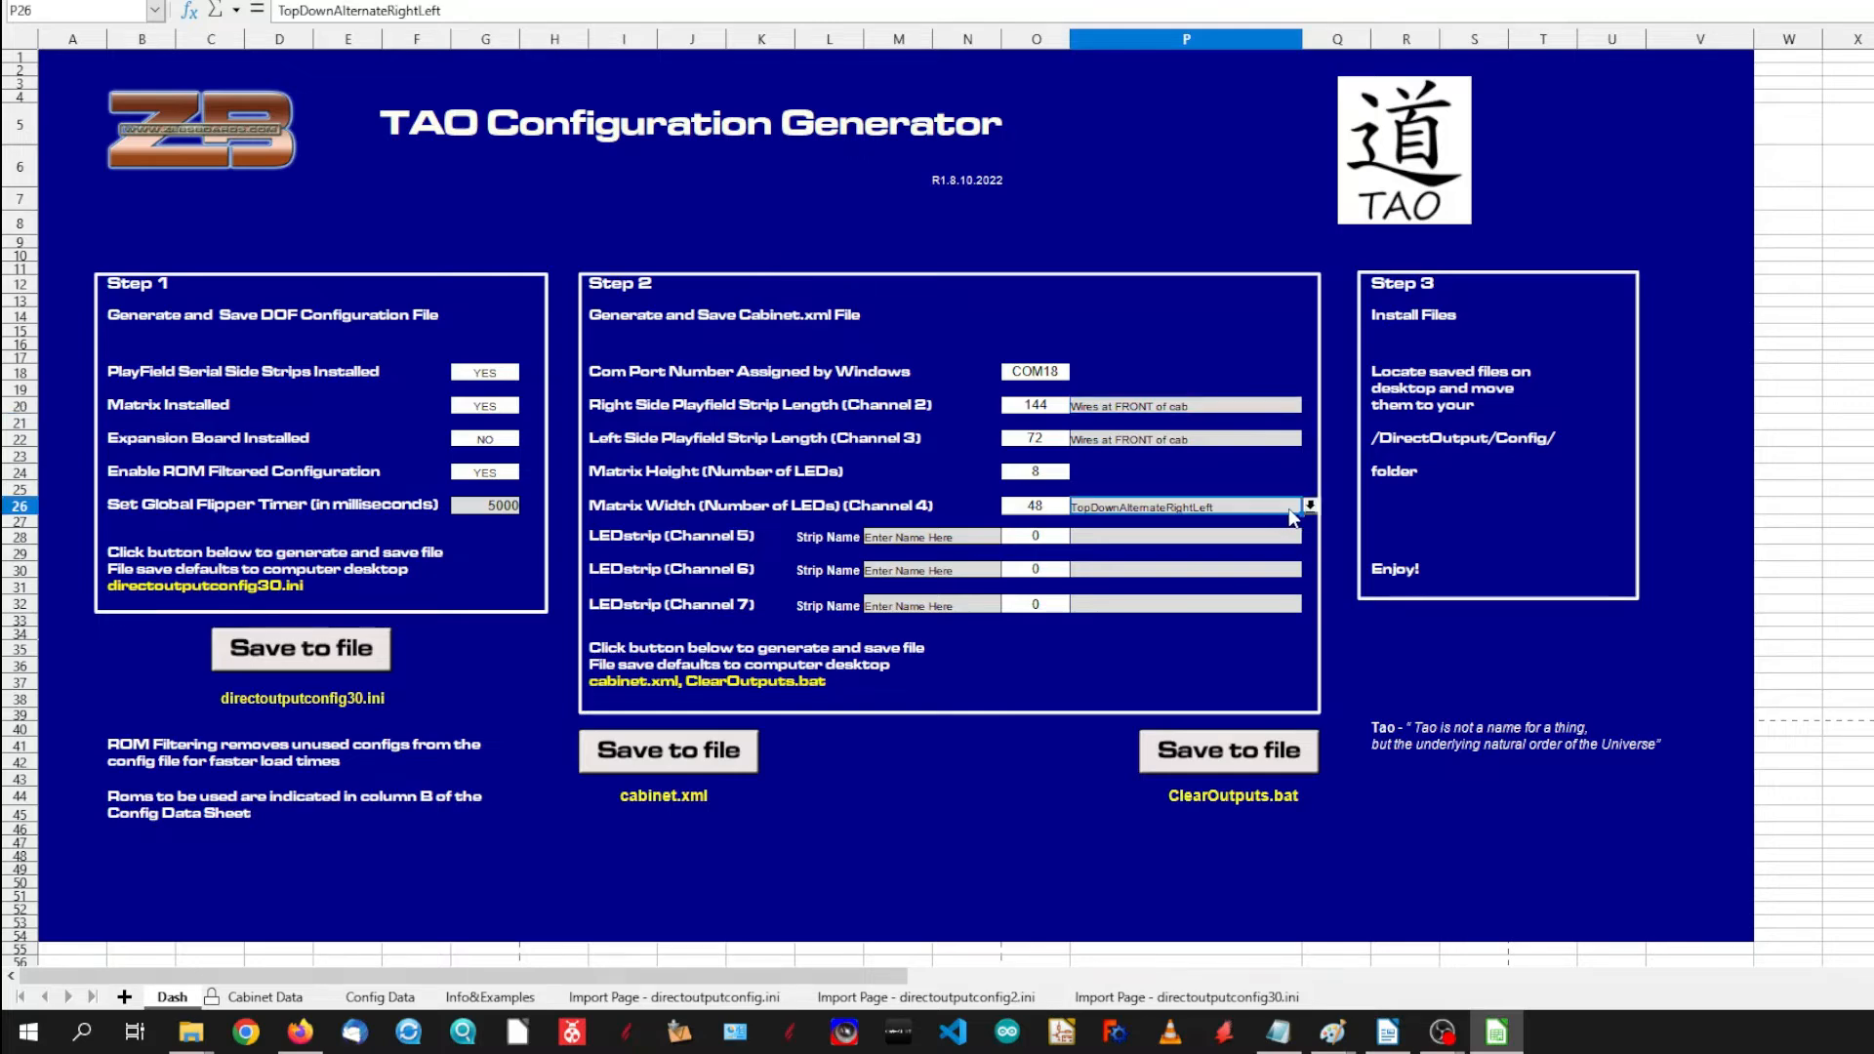
pyautogui.click(1311, 507)
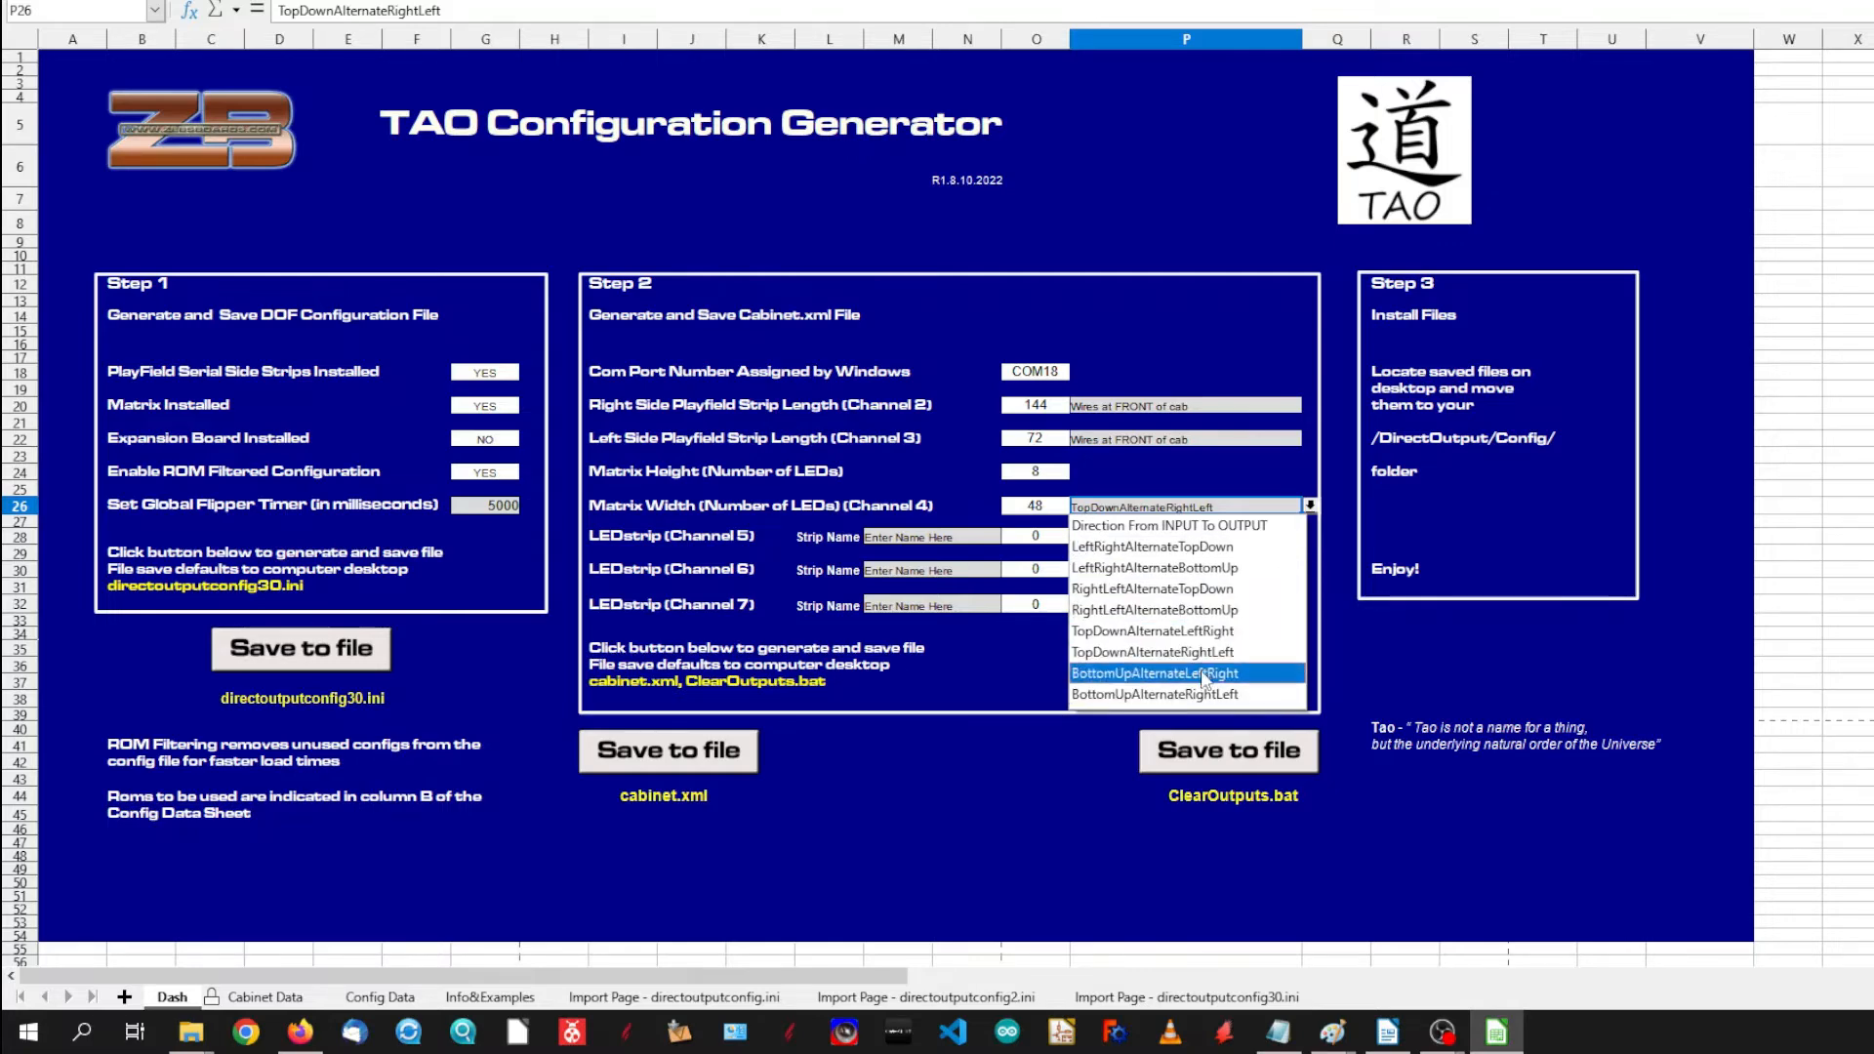
pyautogui.click(1311, 464)
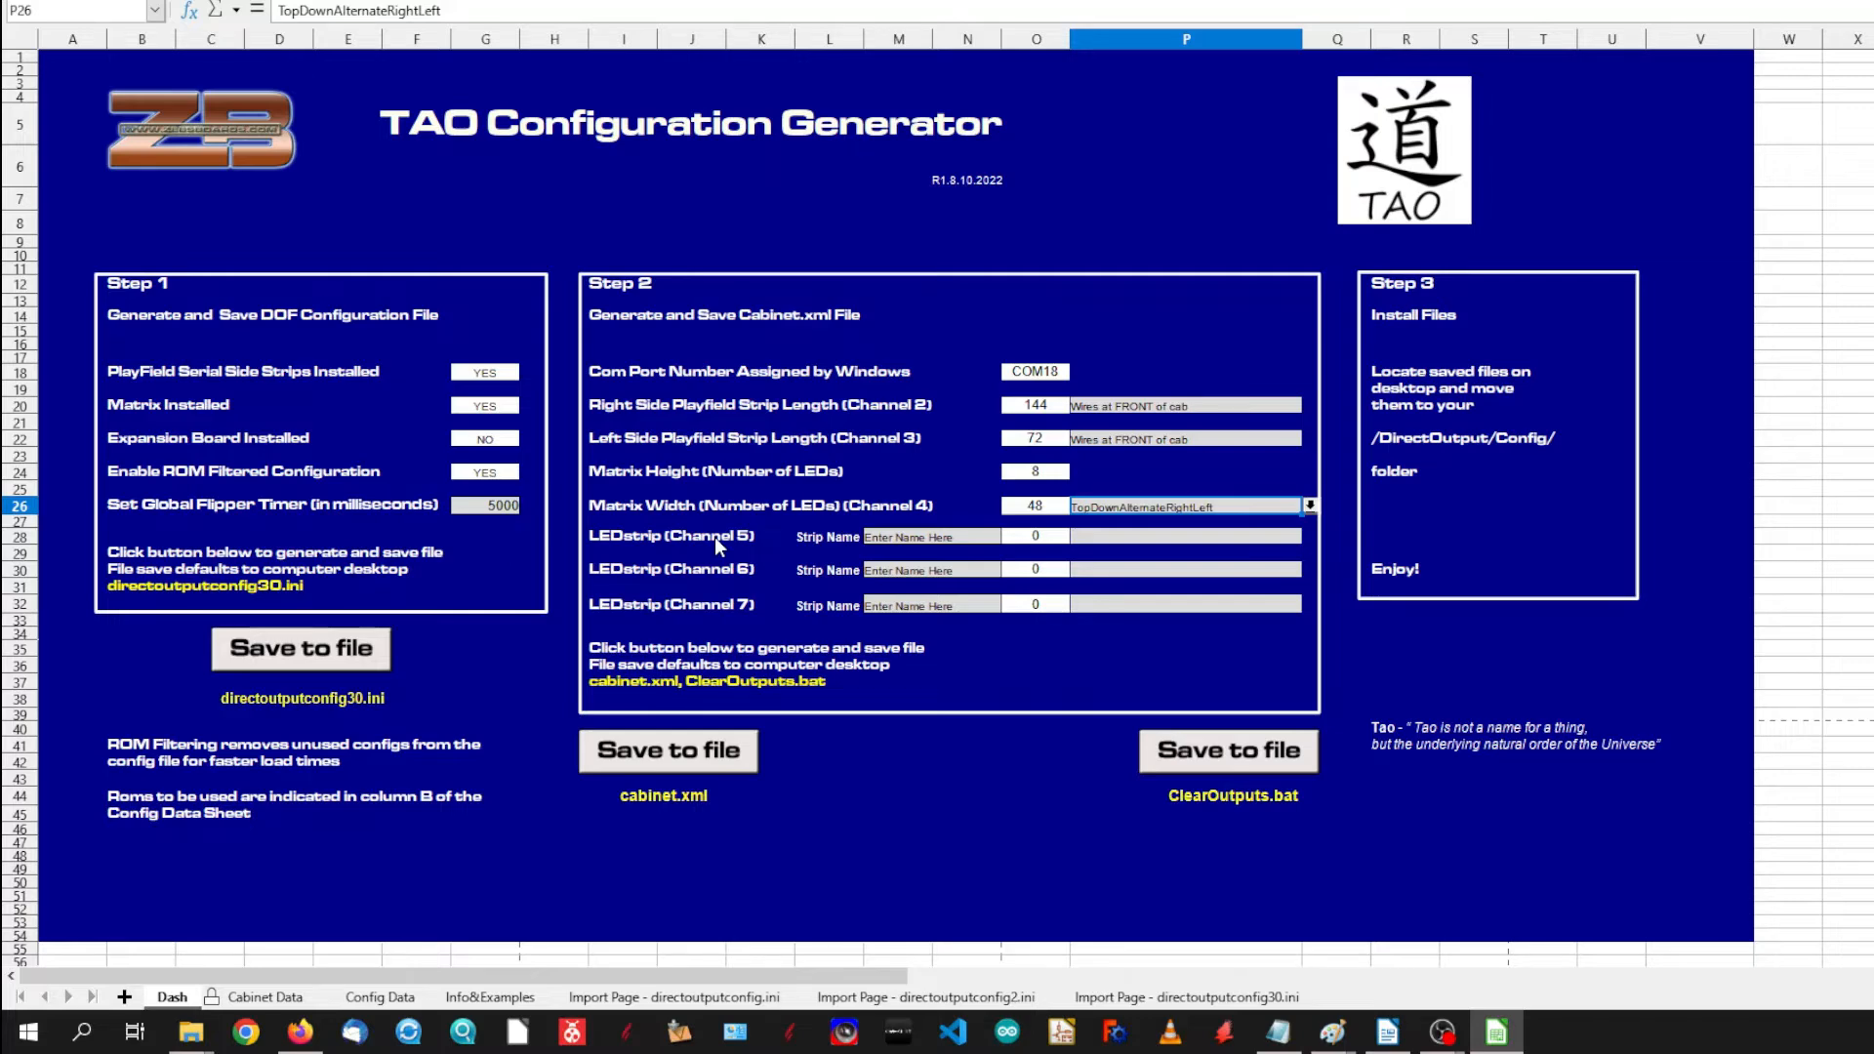
# - Name the Channel 5 LED strip "Speaker Rings", set its length to 16, and check its direction choices
pyautogui.click(913, 538)
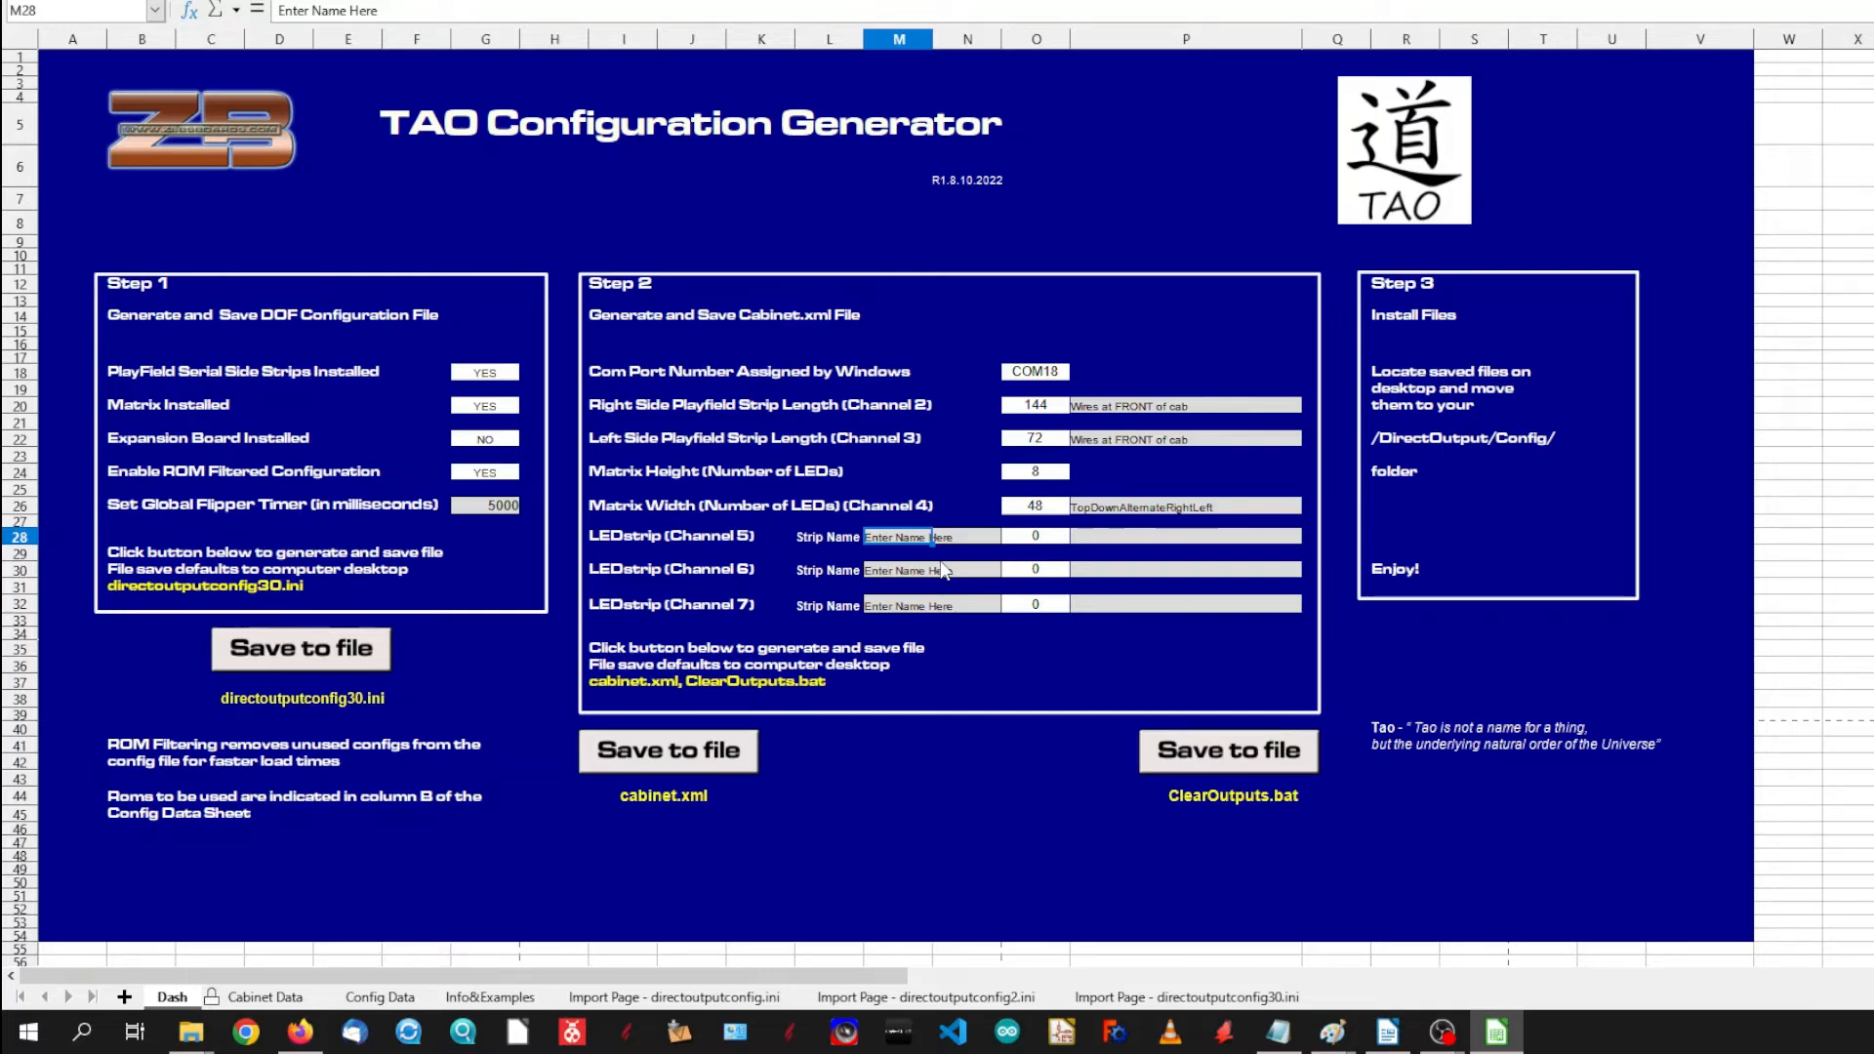
pyautogui.write('Speak')
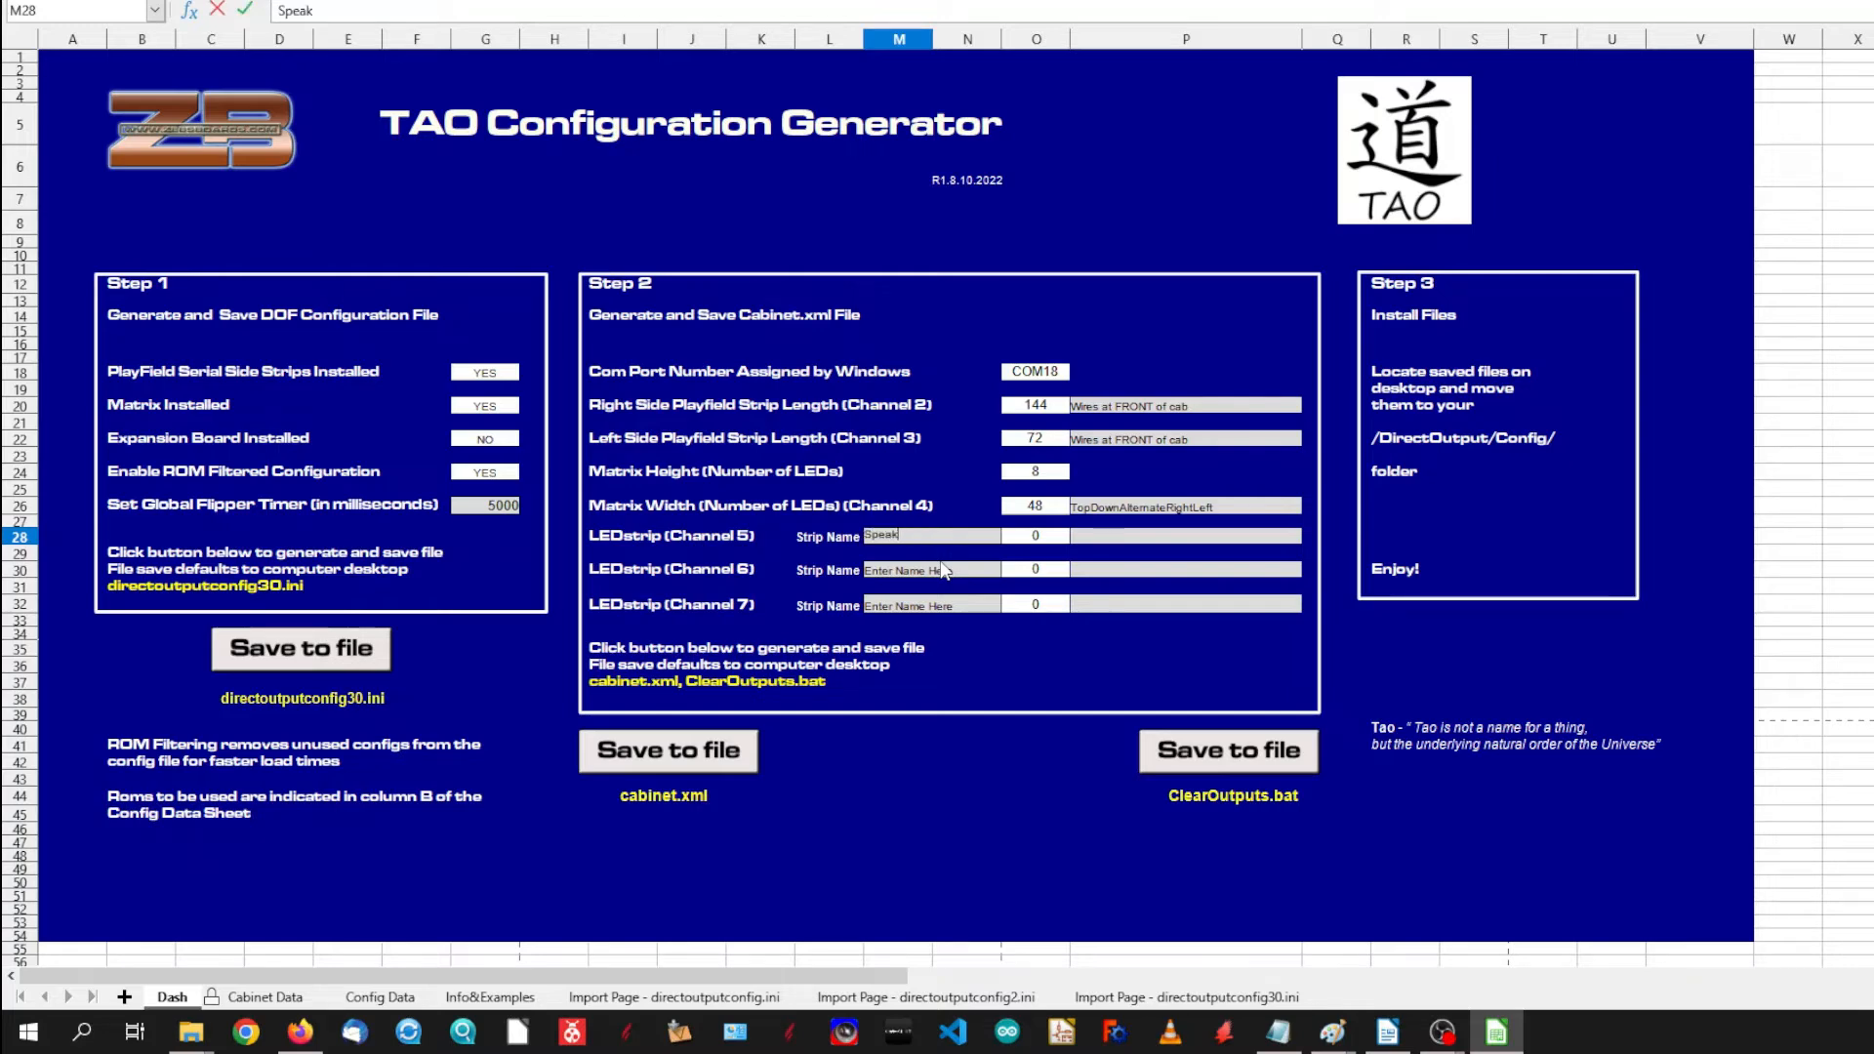
pyautogui.write('er Rings')
pyautogui.click(1039, 536)
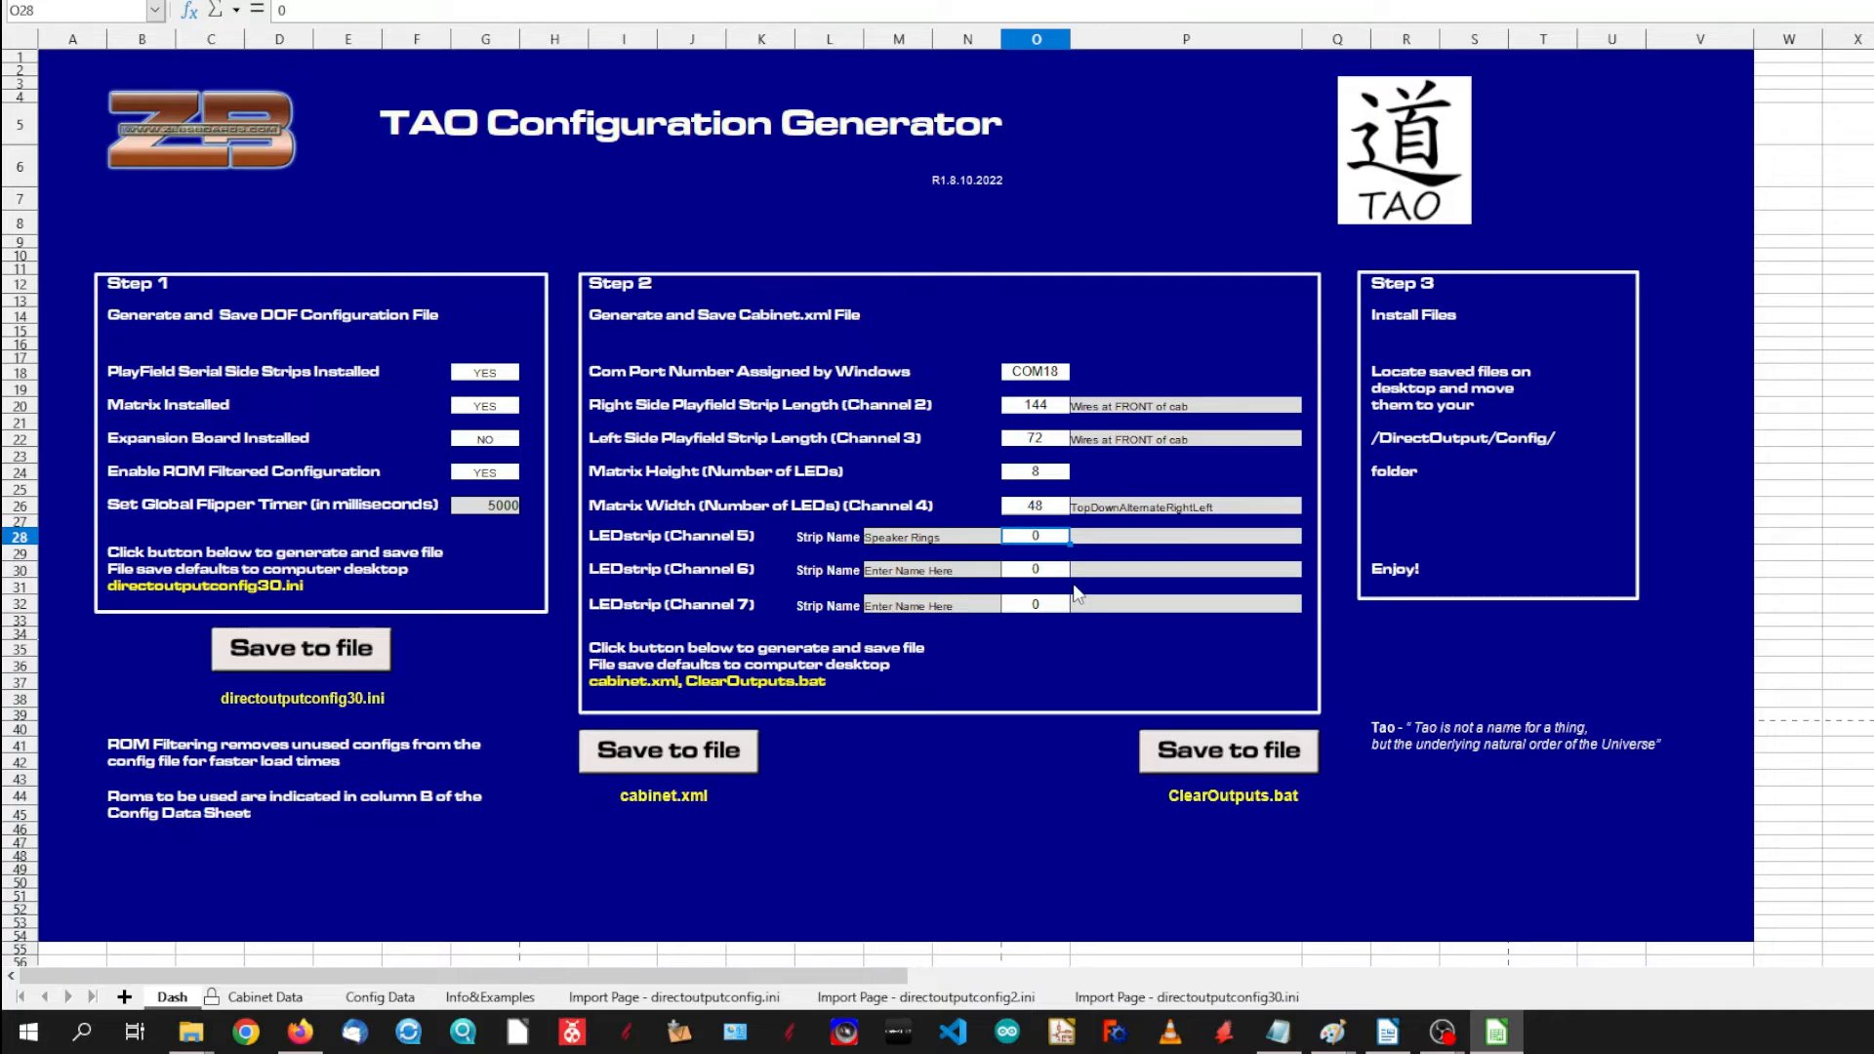
pyautogui.write('16')
pyautogui.click(1162, 537)
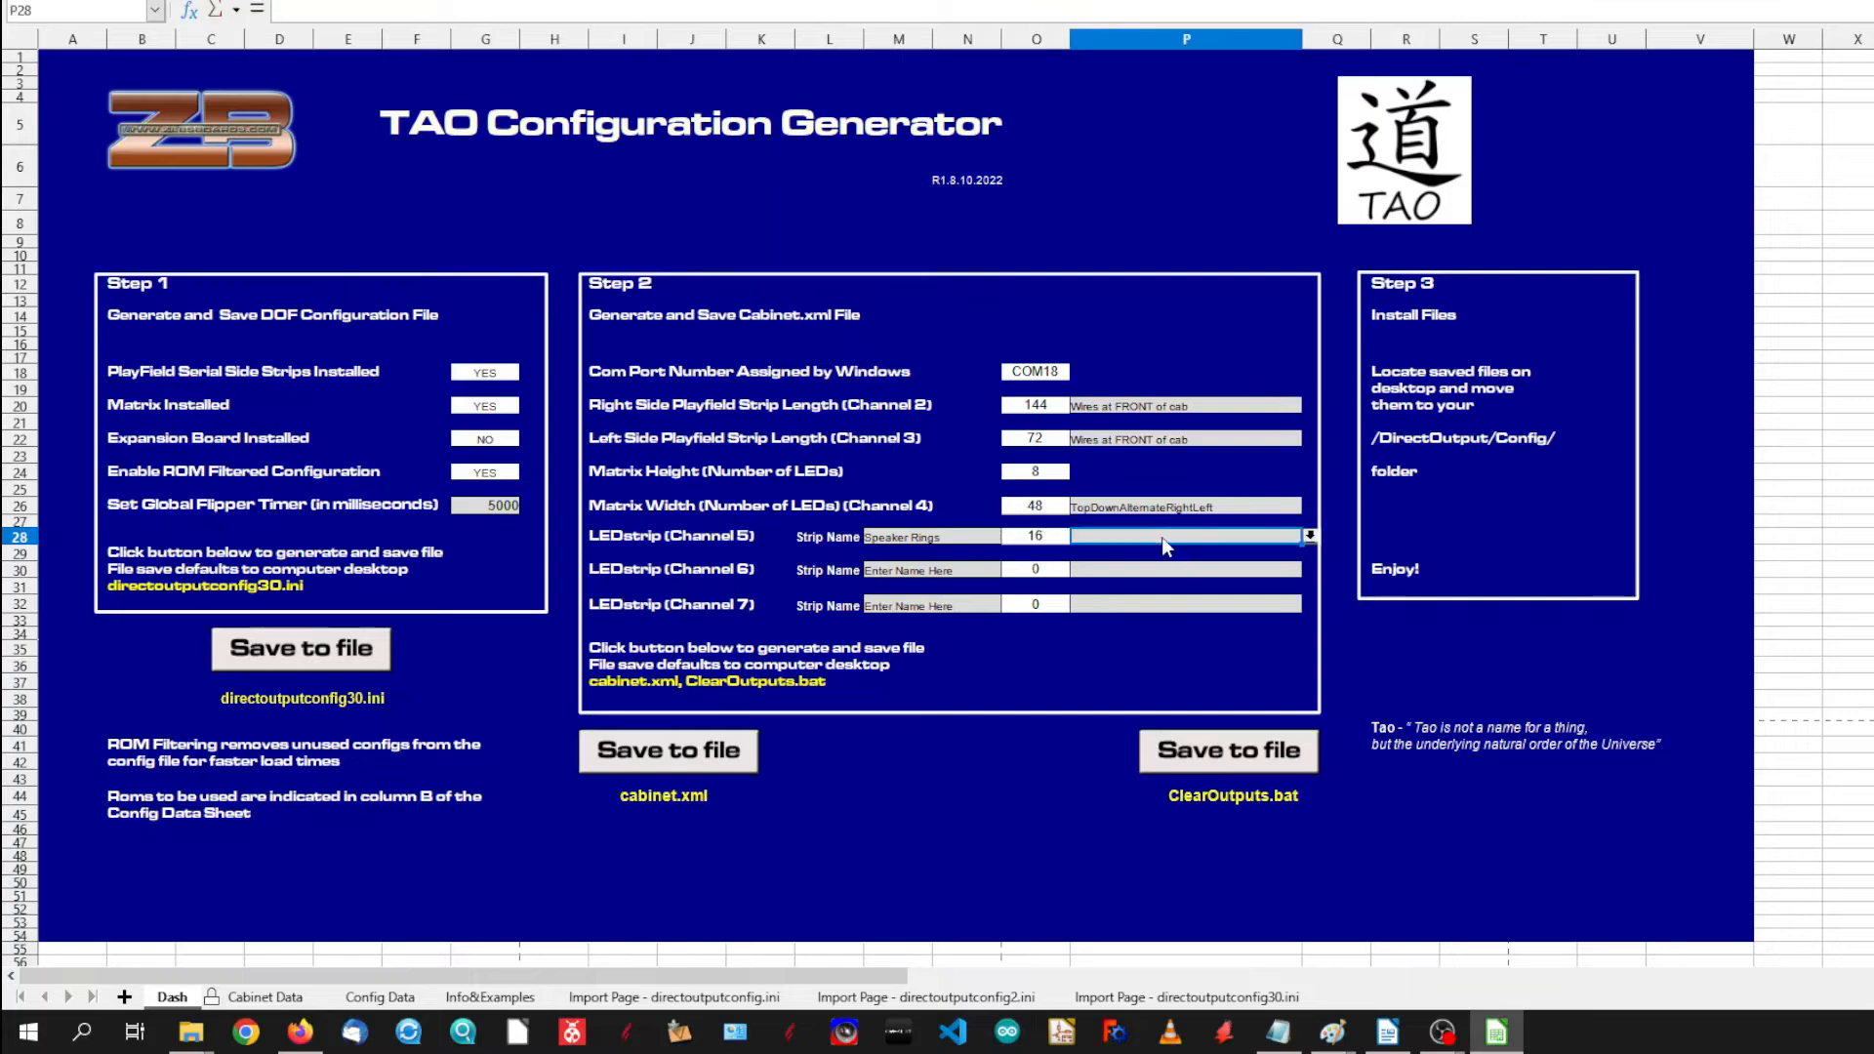
pyautogui.click(1310, 536)
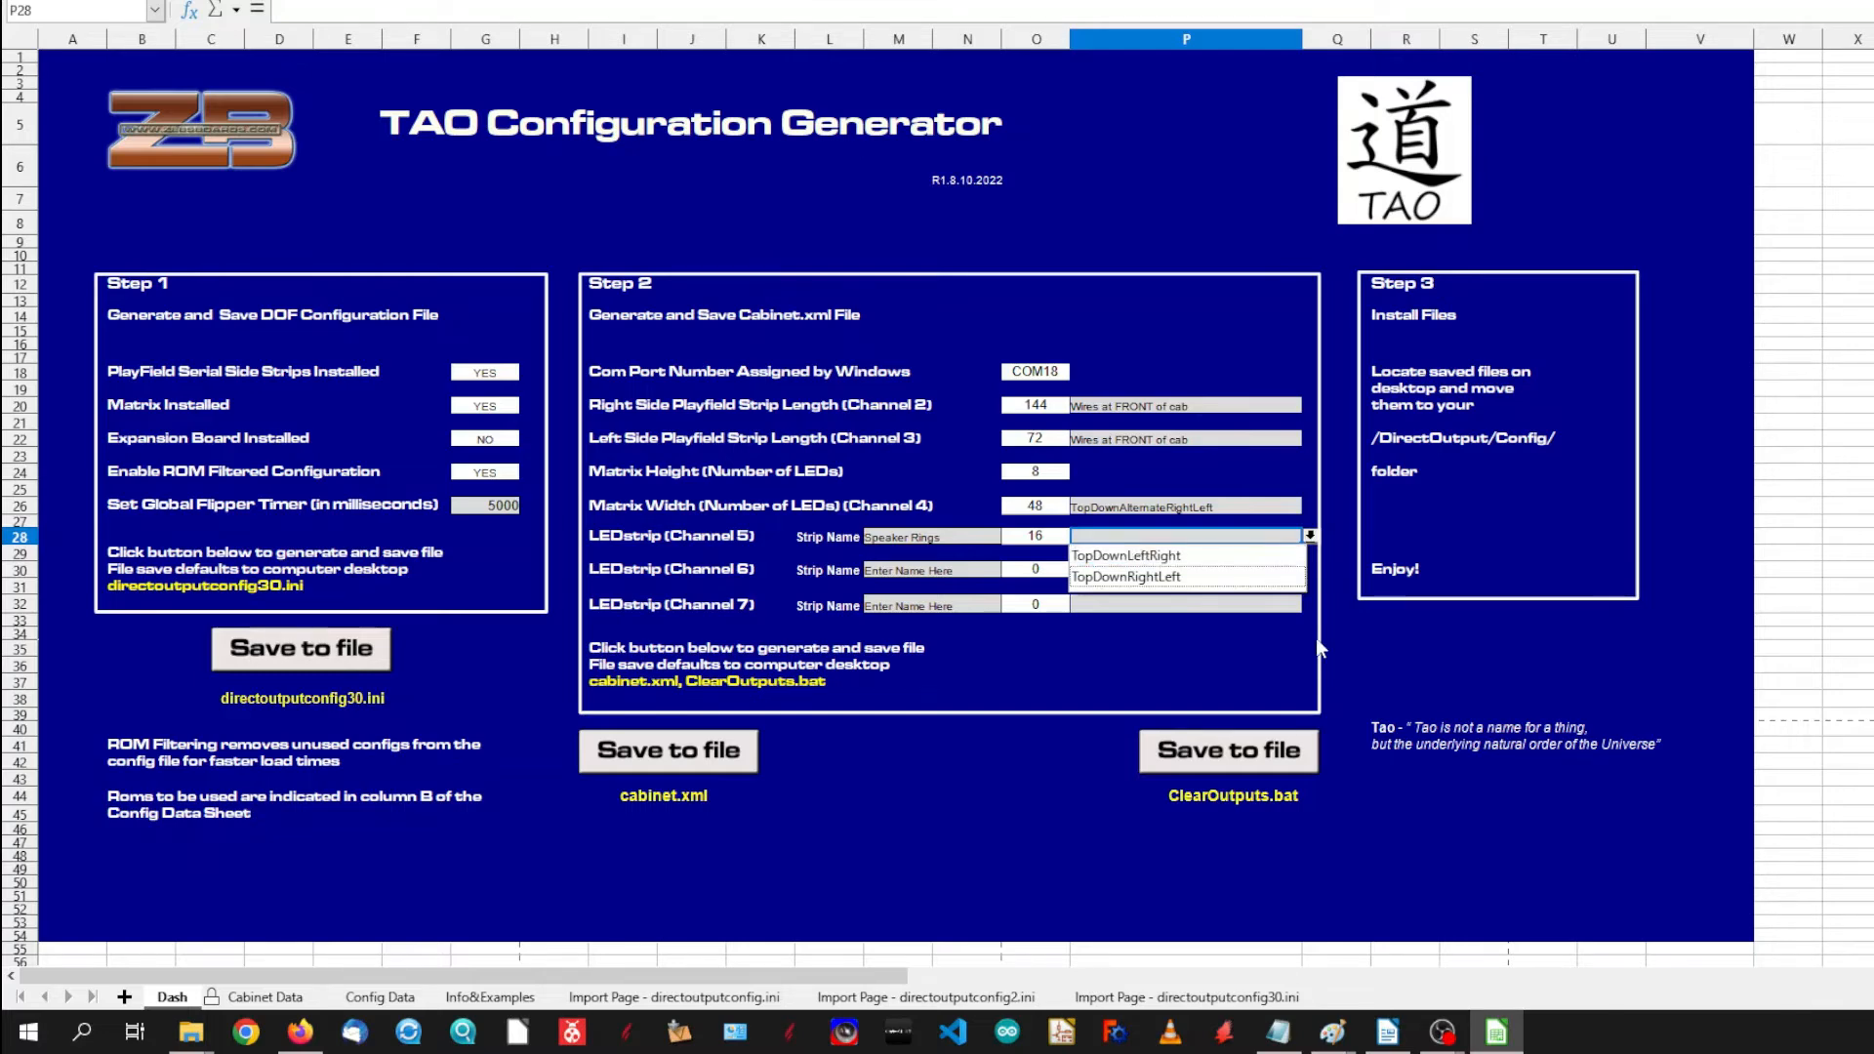
pyautogui.click(1294, 648)
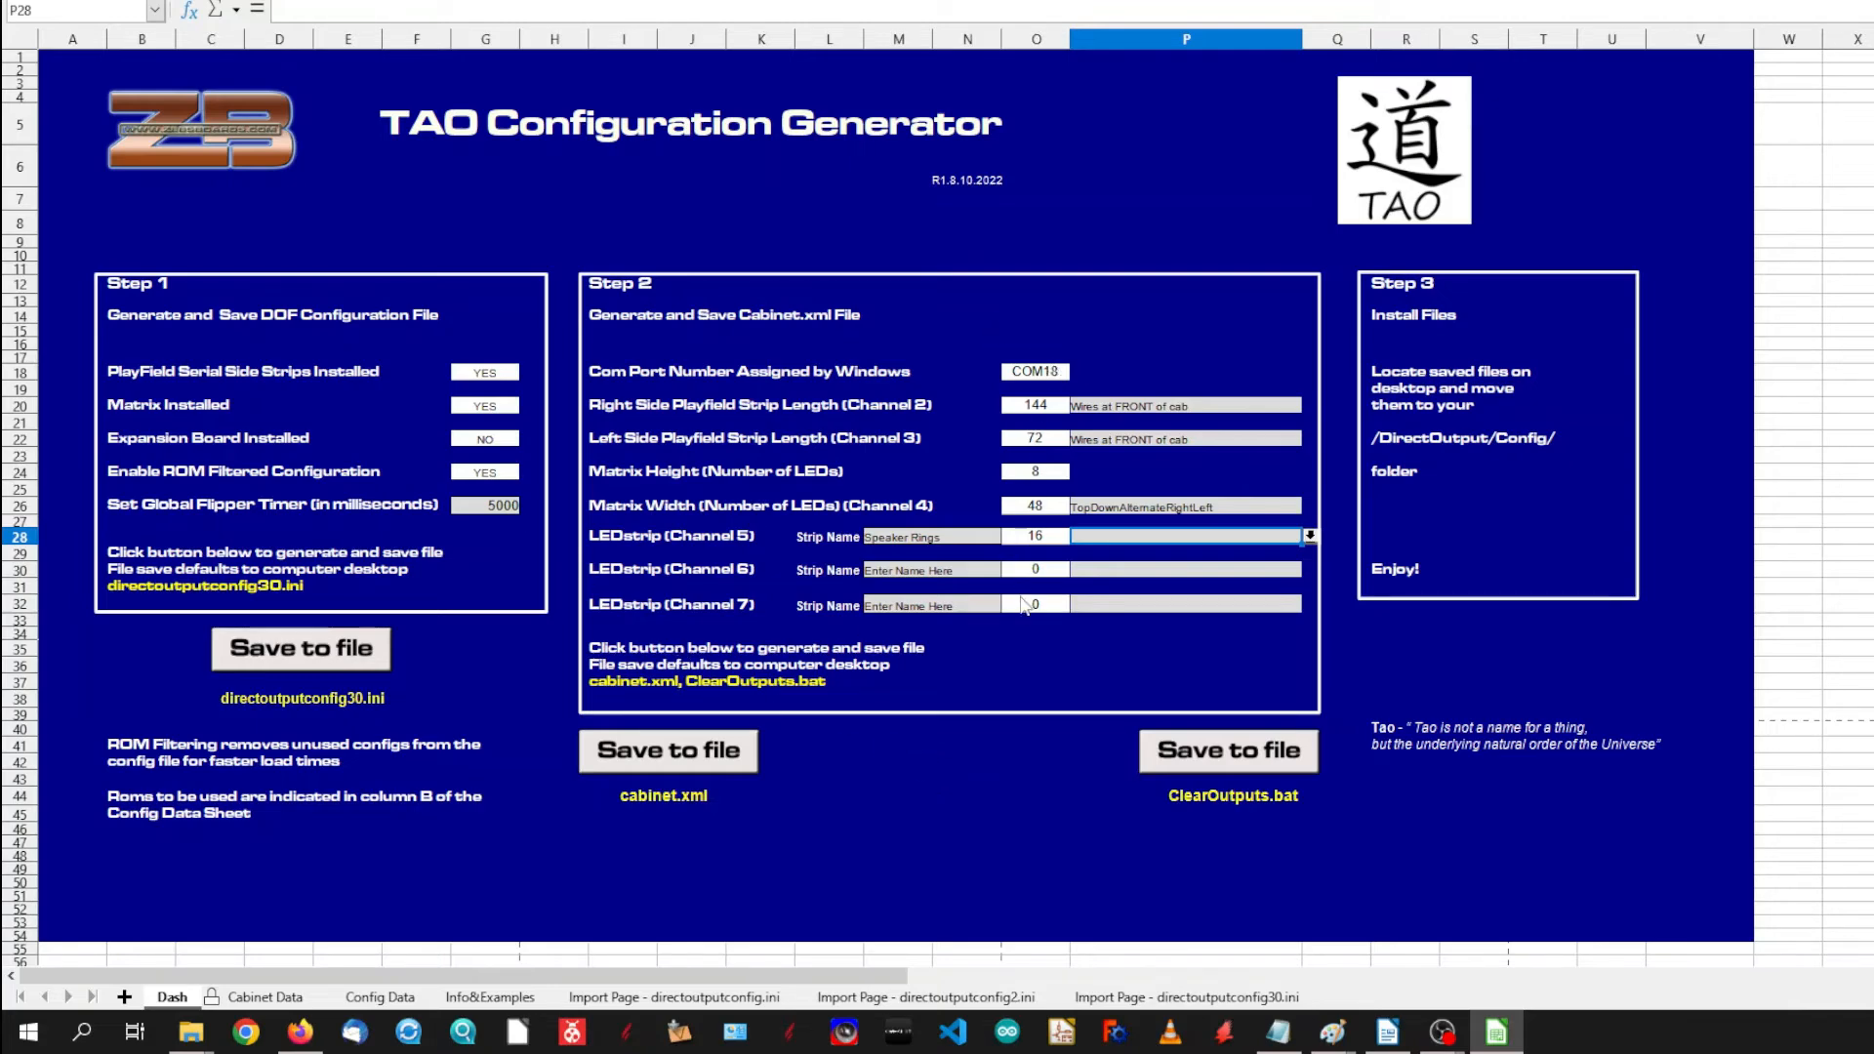
# - Generate cabinet.xml and ClearOutputs.bat and save both files to the desktop
pyautogui.click(696, 757)
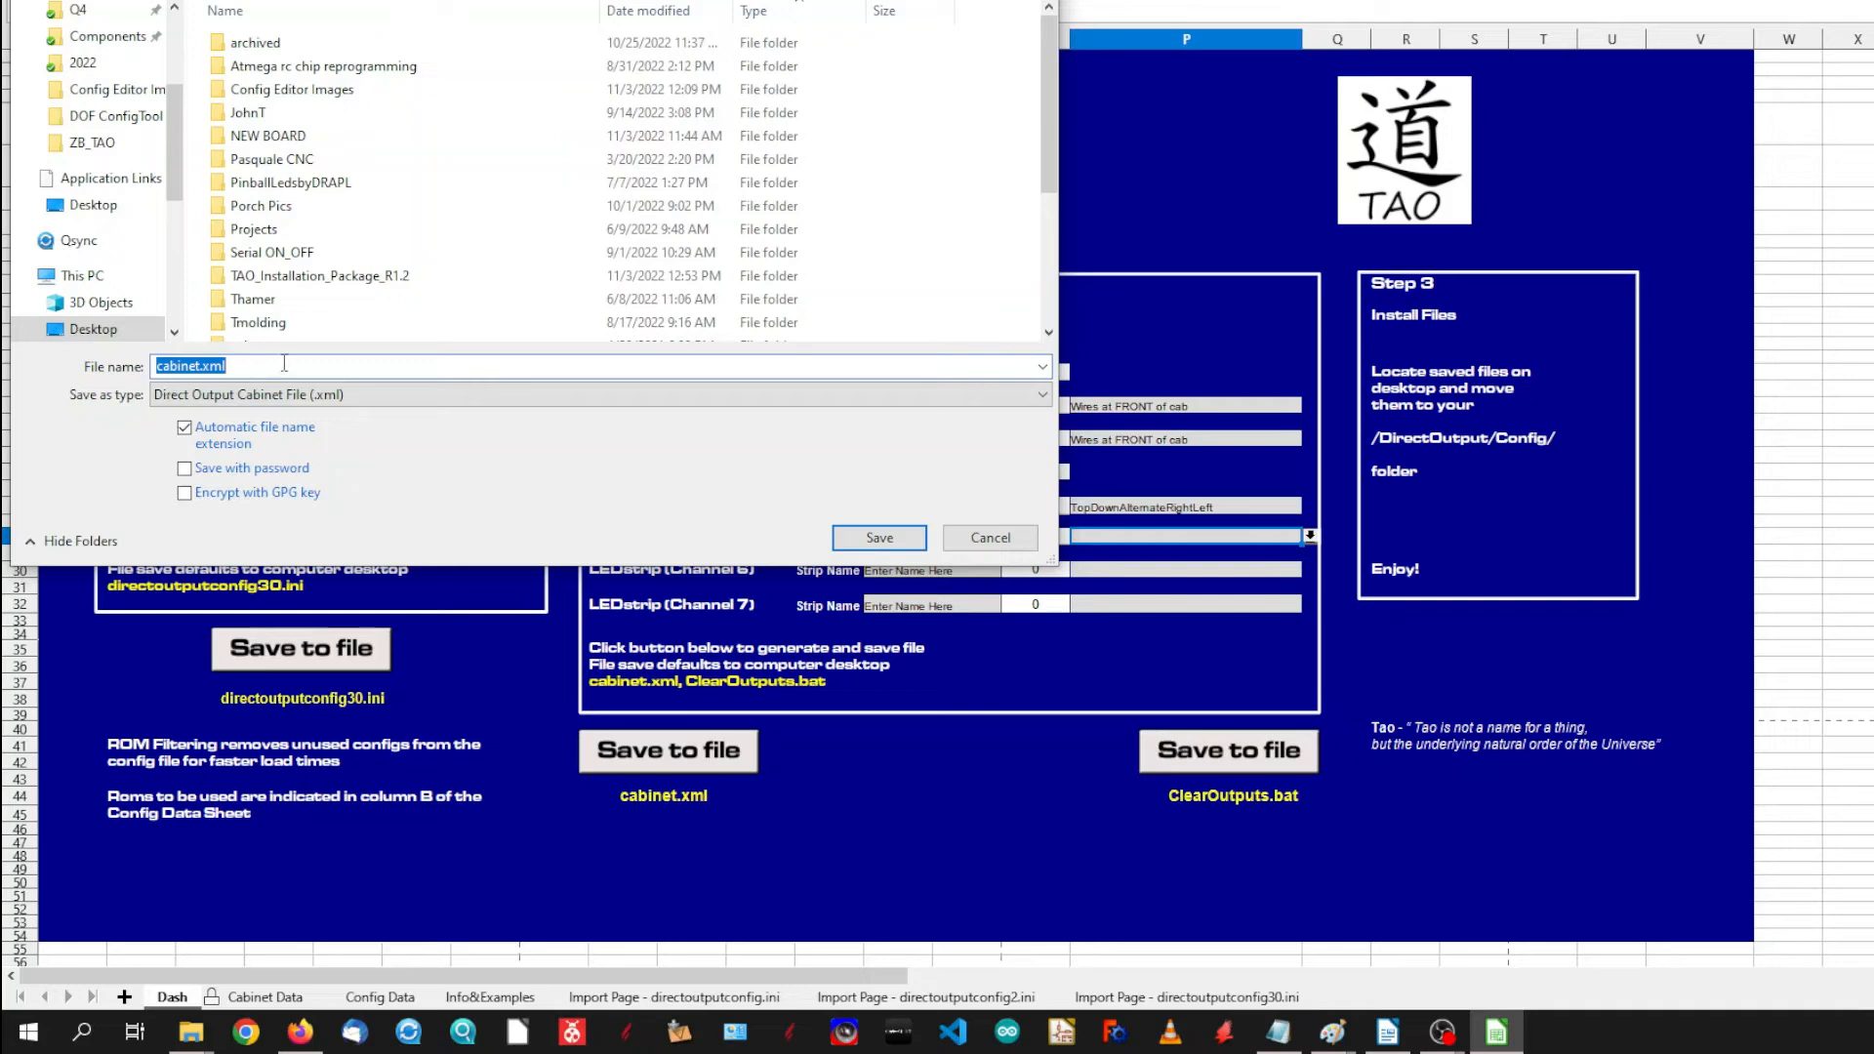
pyautogui.click(879, 538)
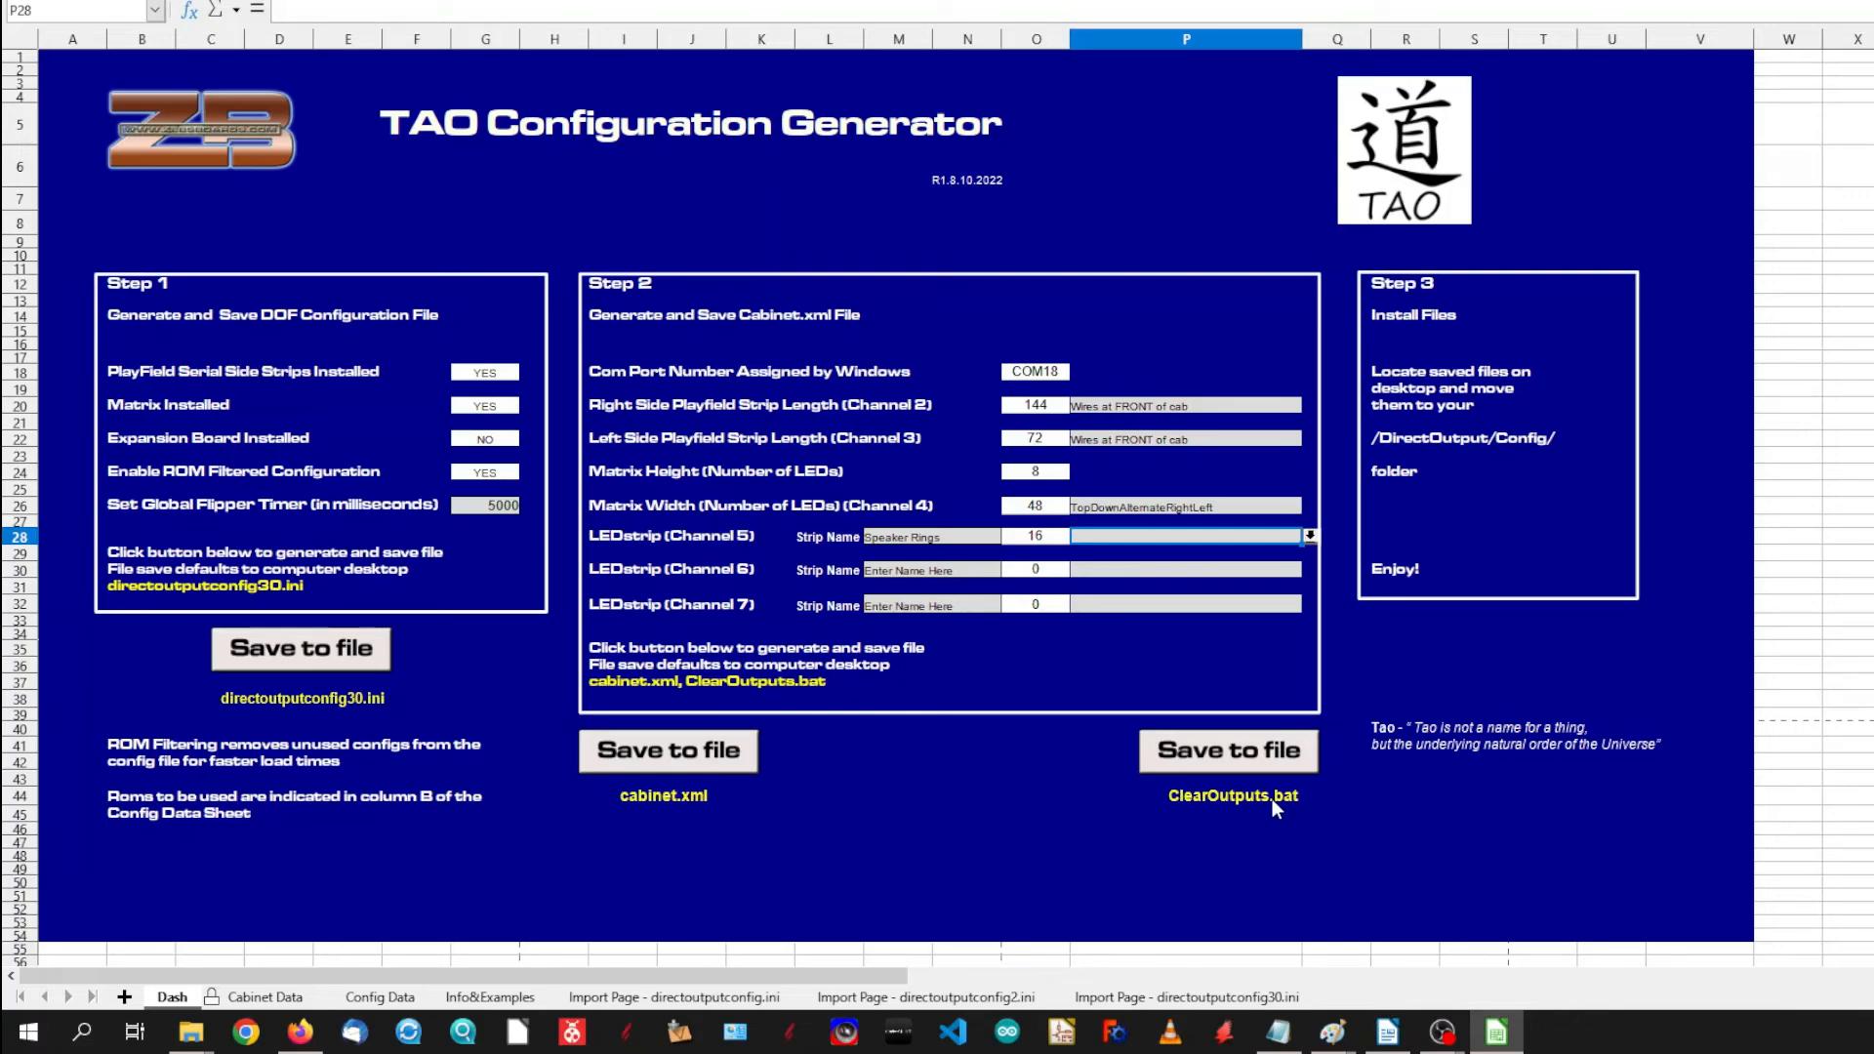
pyautogui.click(1227, 768)
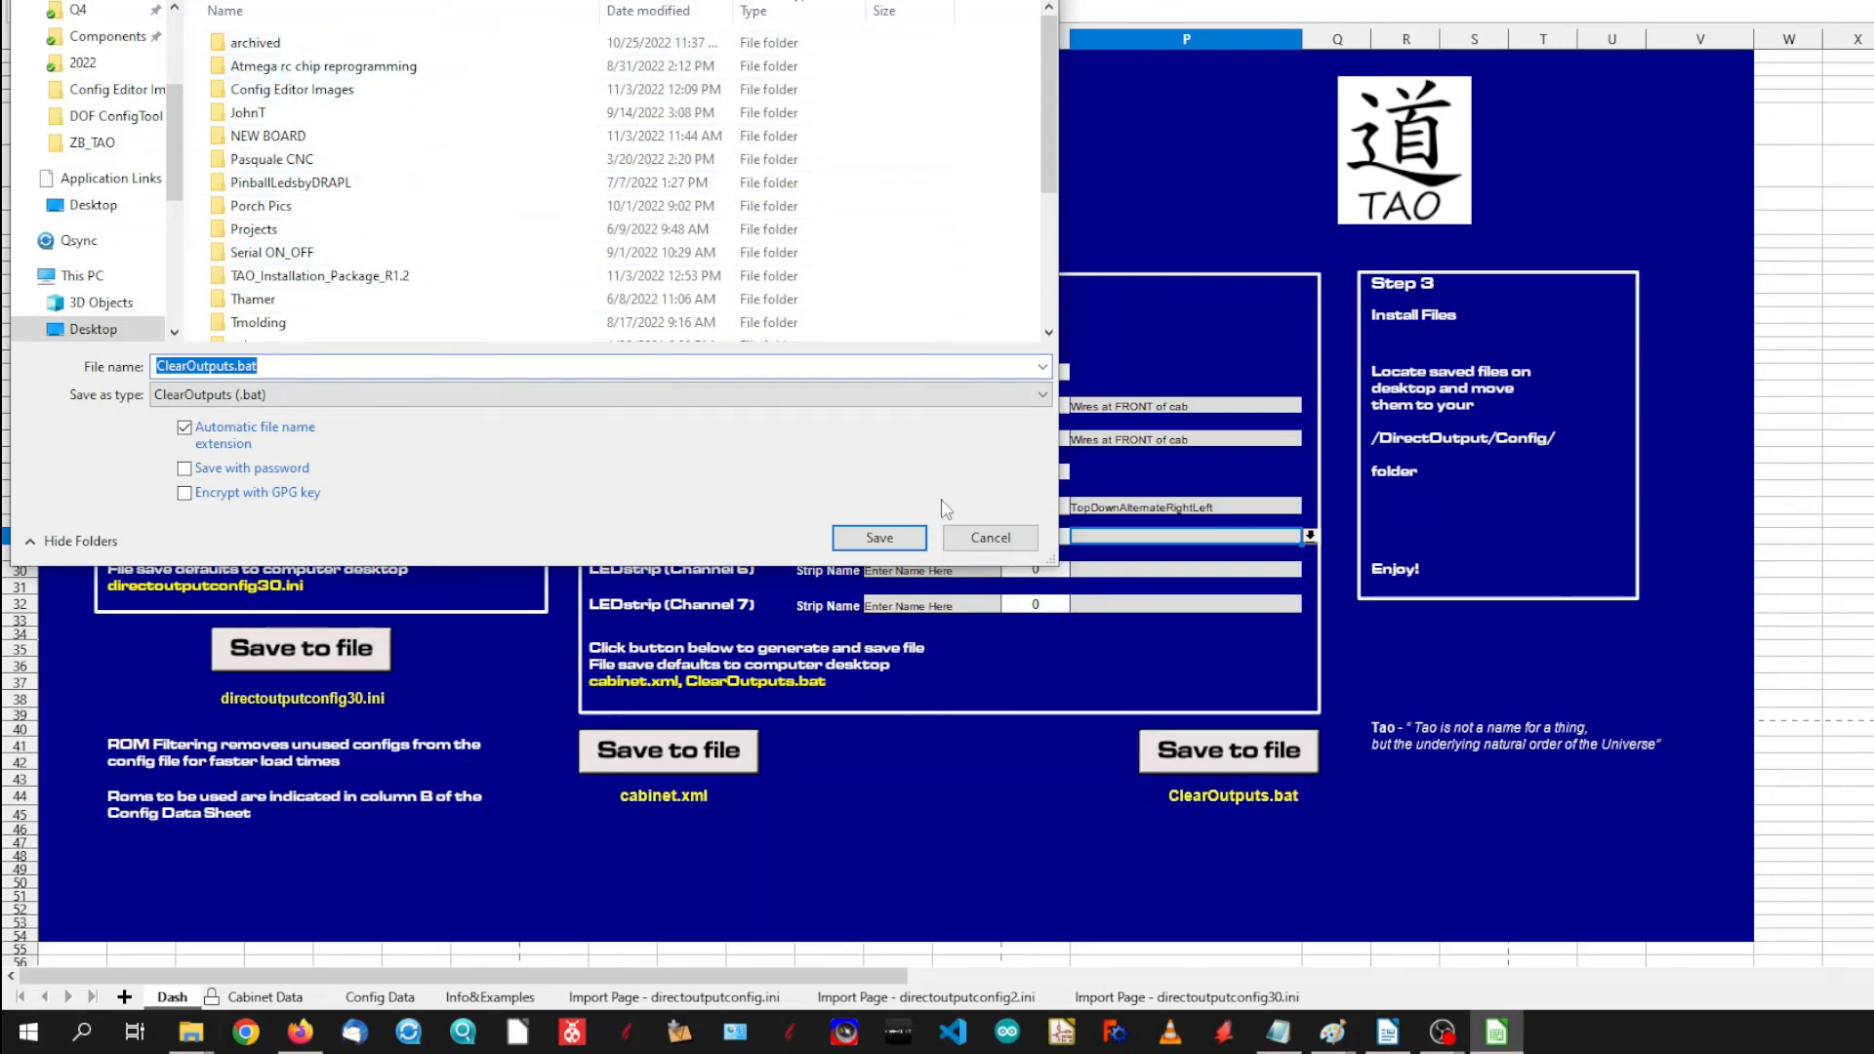
pyautogui.click(918, 547)
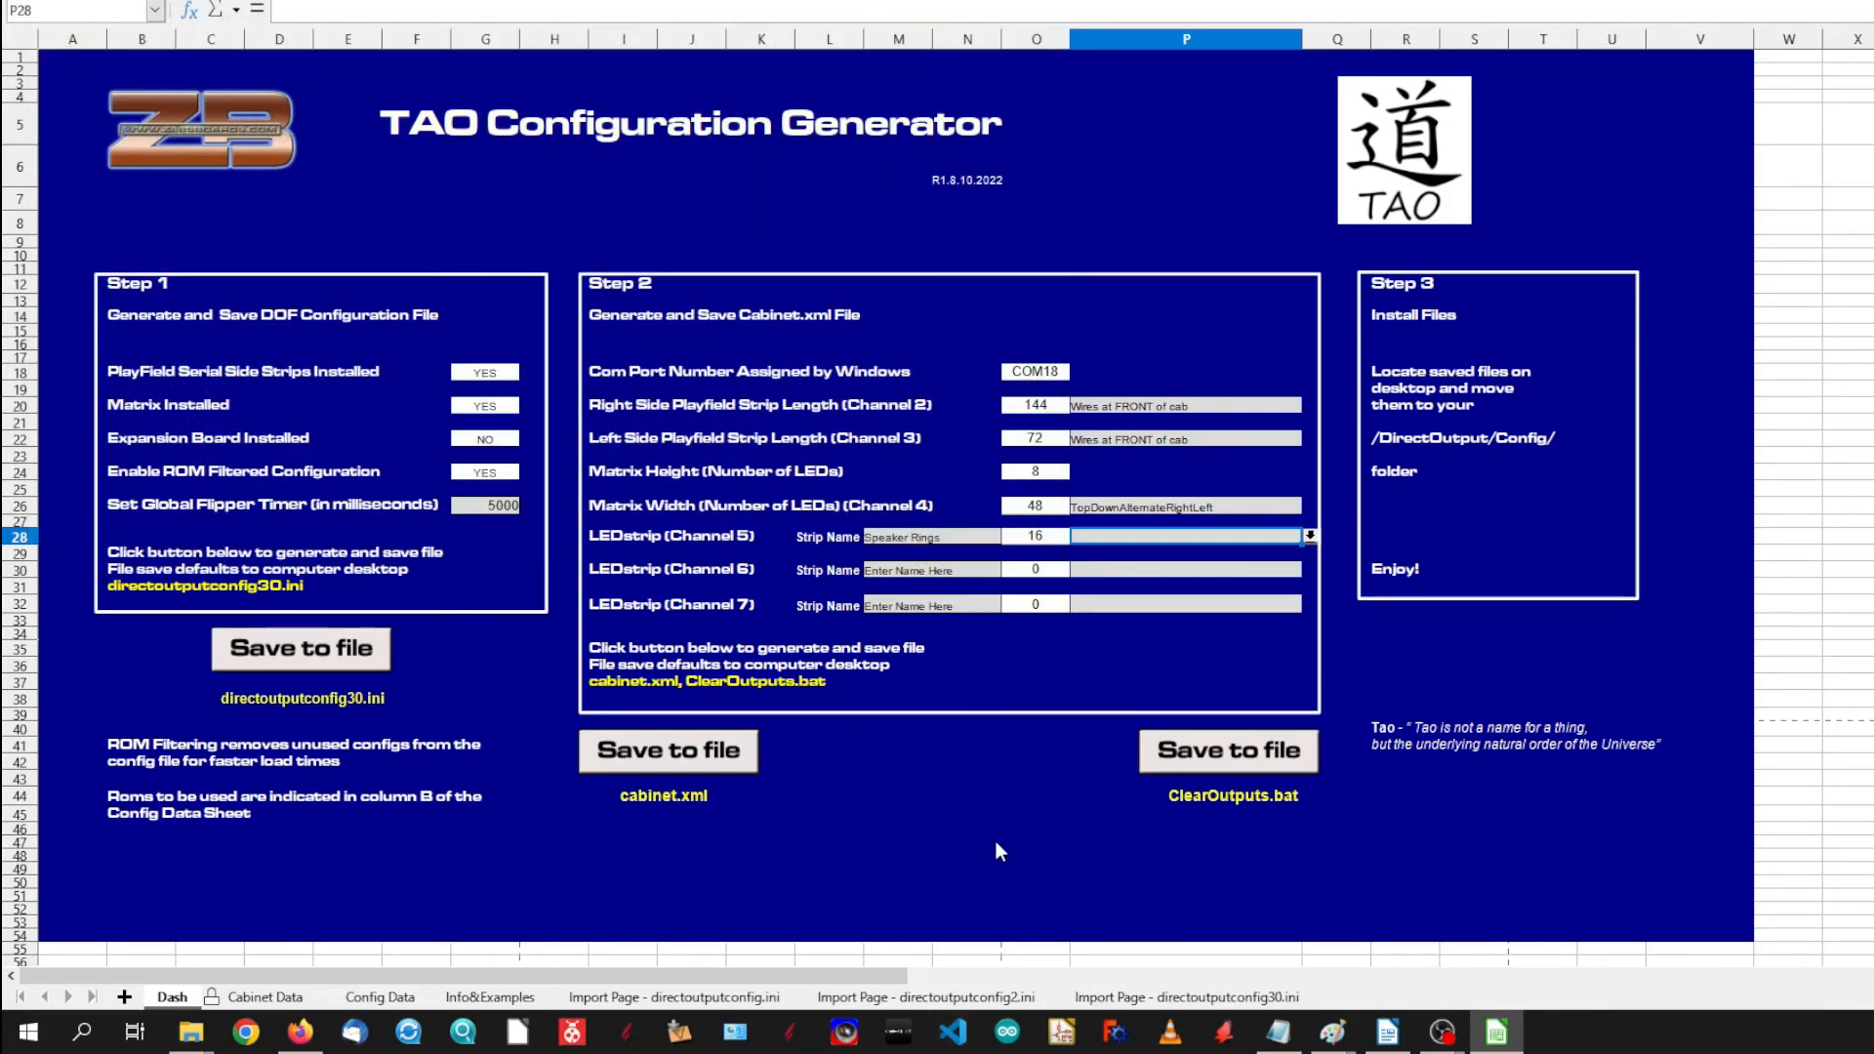